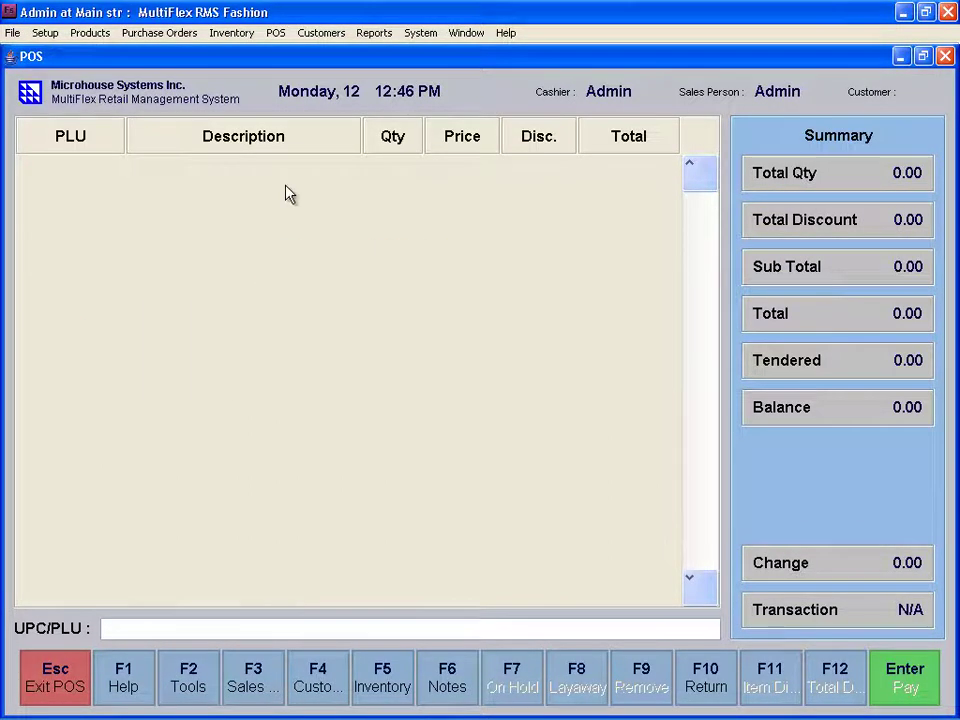
Open the Returns to Suppliers list from the Inventory menu.
click(232, 33)
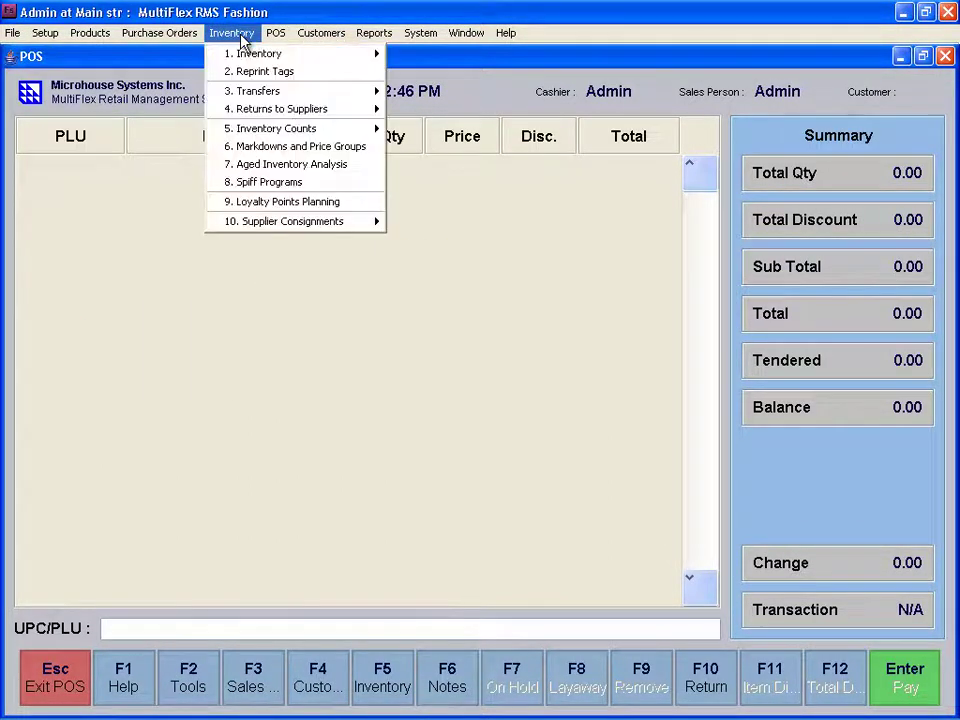
mouse_move(282, 109)
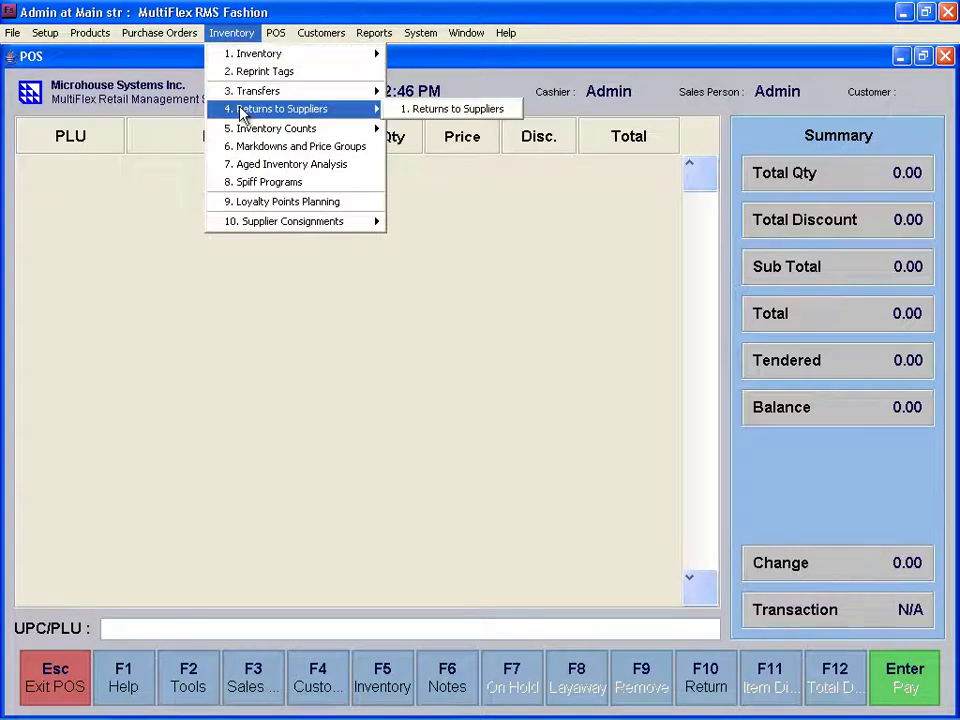
click(418, 111)
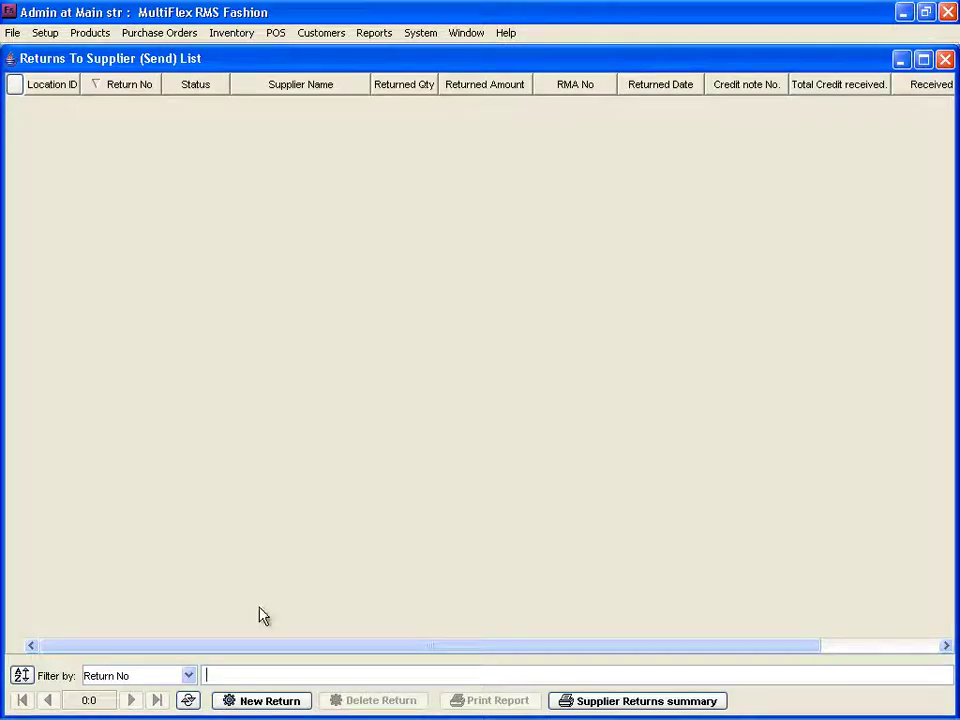
Create a new supplier return for supplier Lauyra and save it.
click(258, 701)
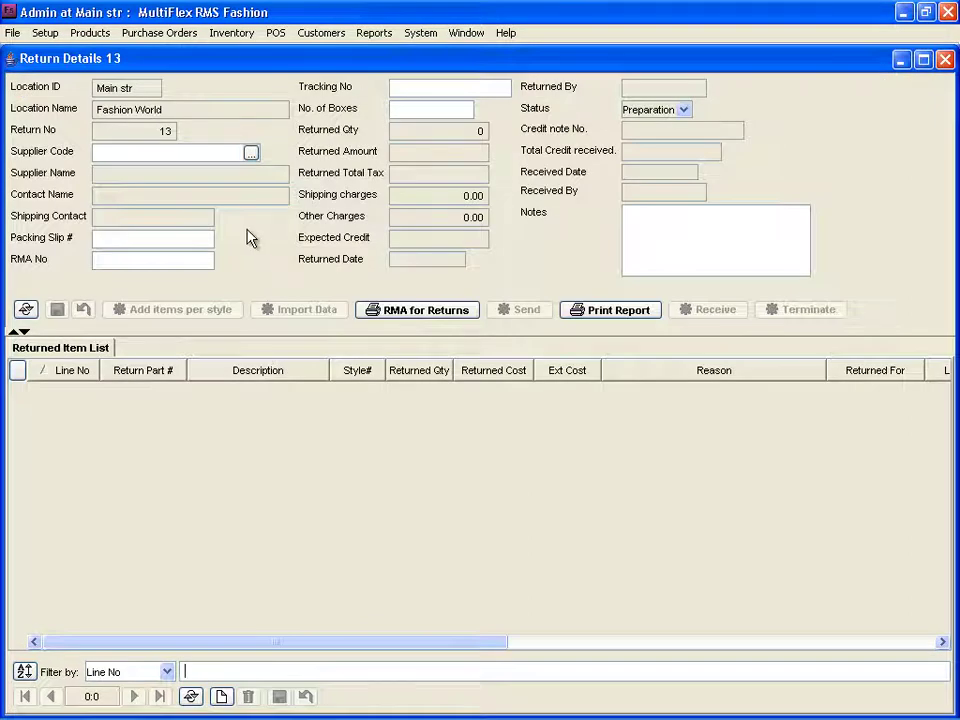
click(194, 153)
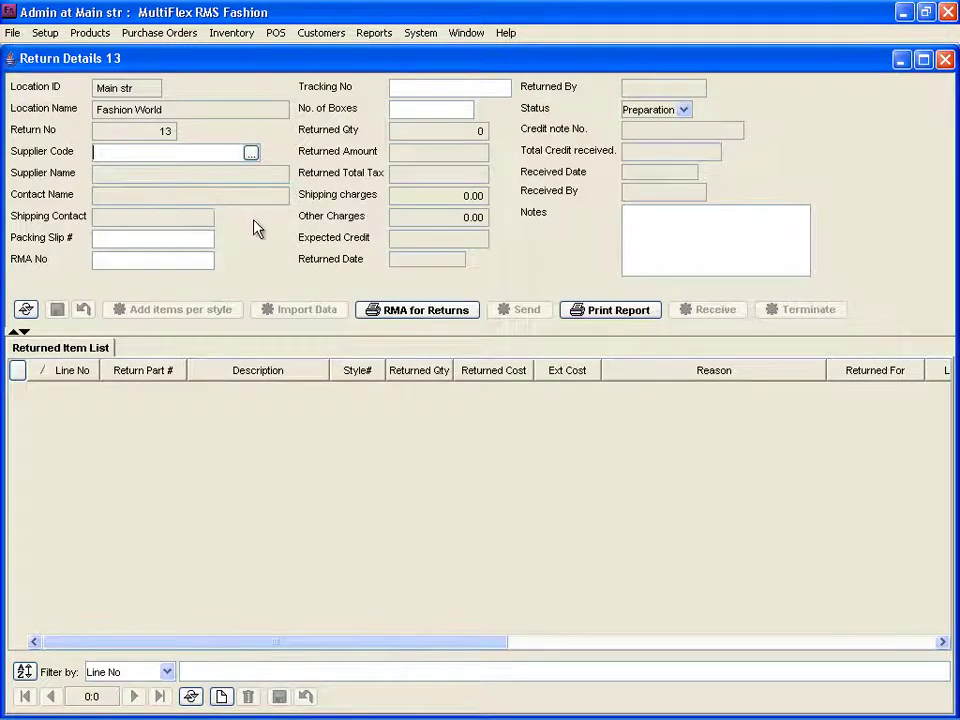
text(Lauyra)
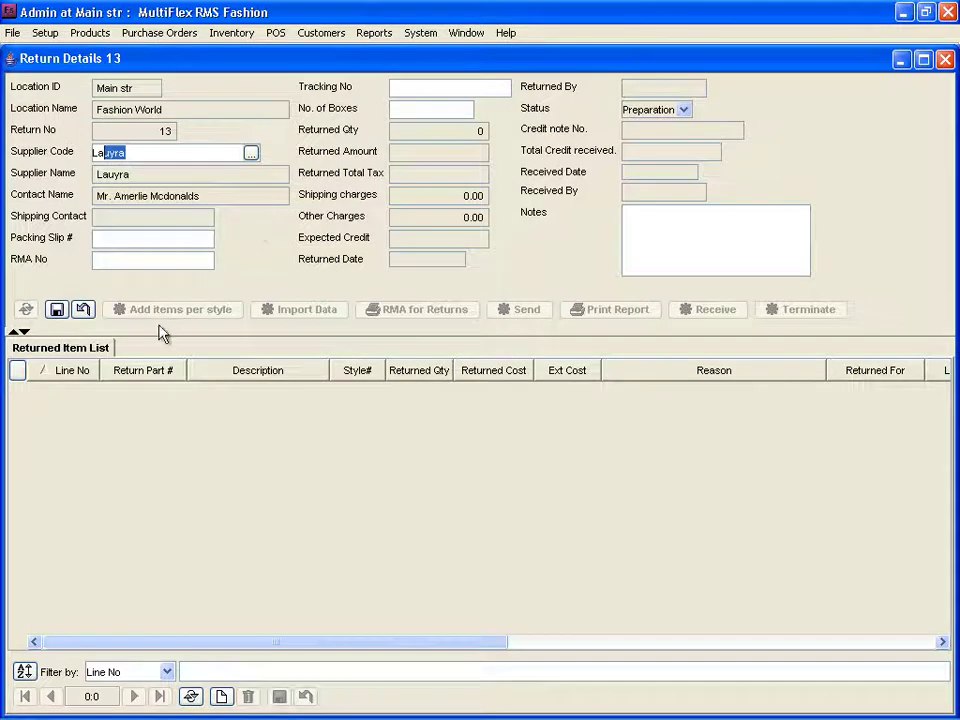
click(57, 312)
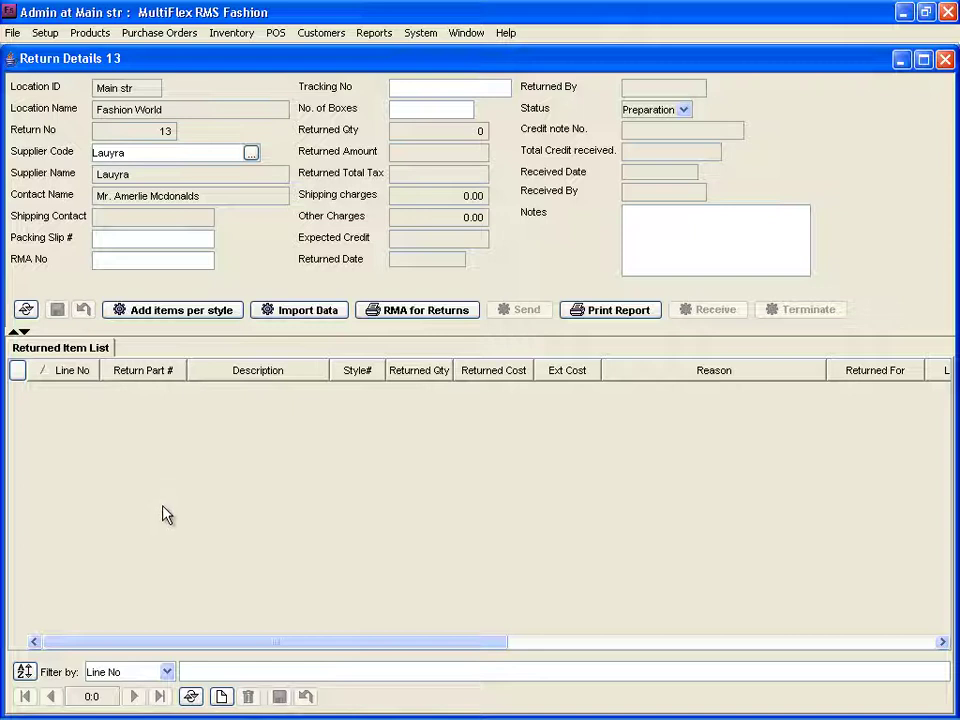
Add a return line for the Dotted Dress, part 1864, and save it.
click(221, 696)
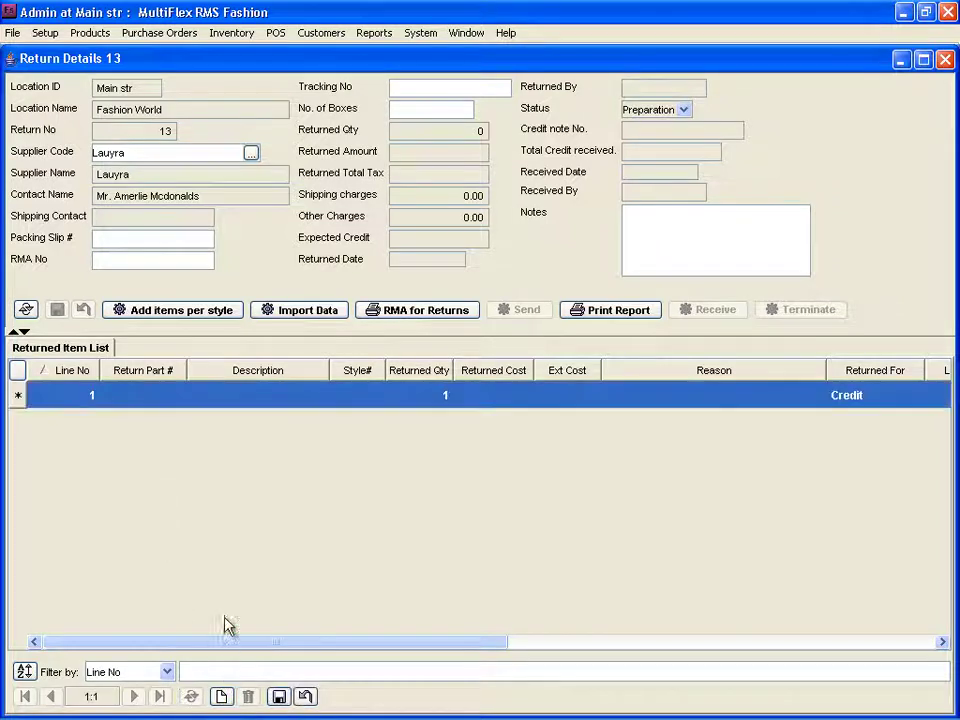
click(184, 398)
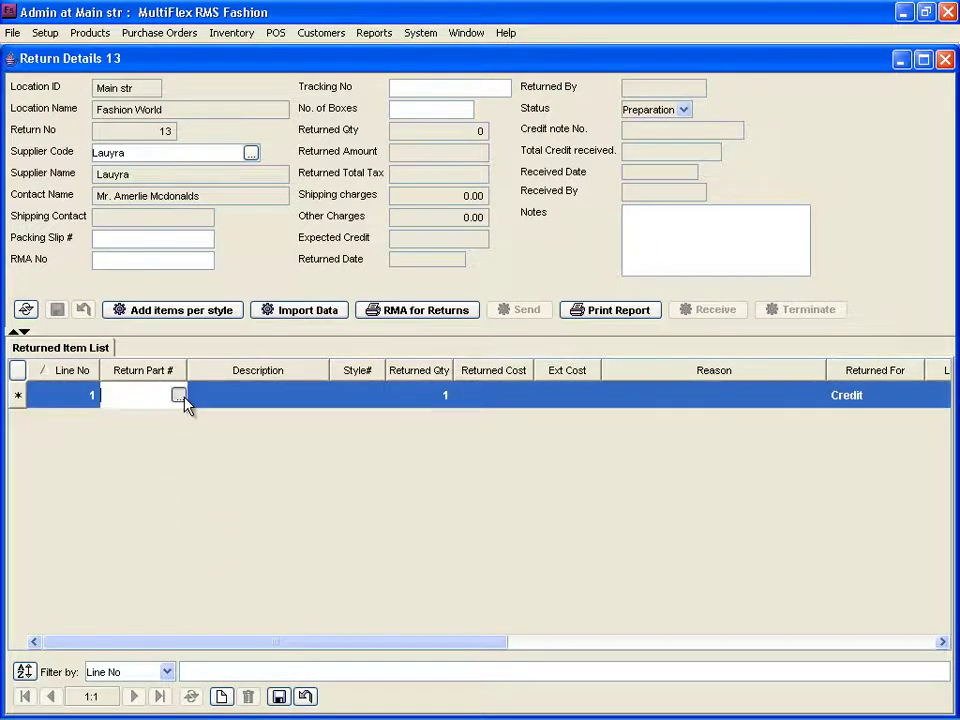
click(182, 399)
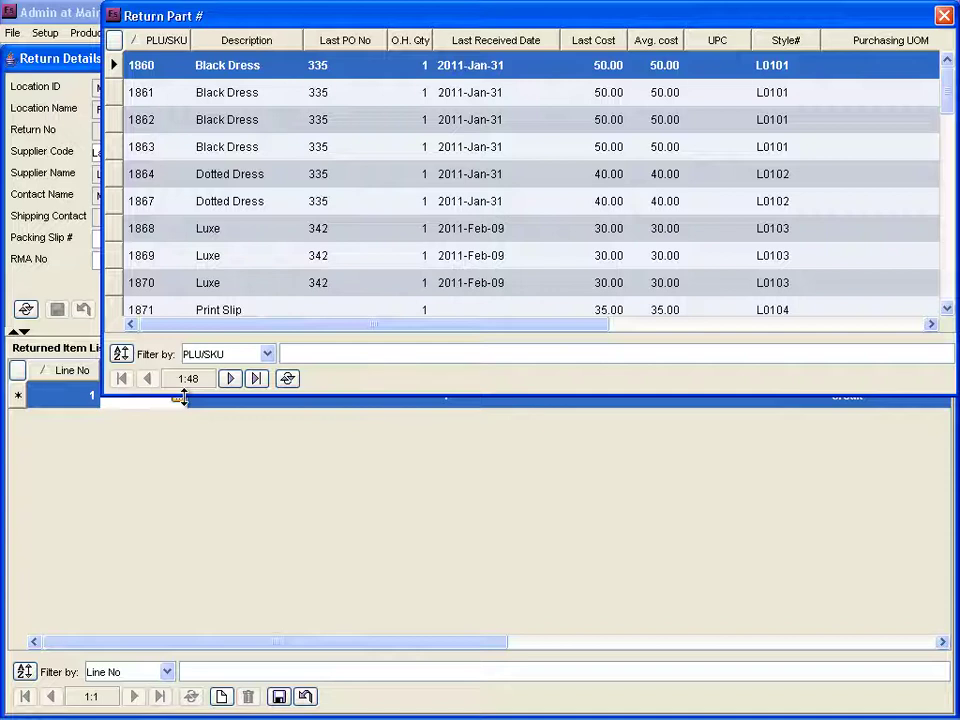
click(254, 187)
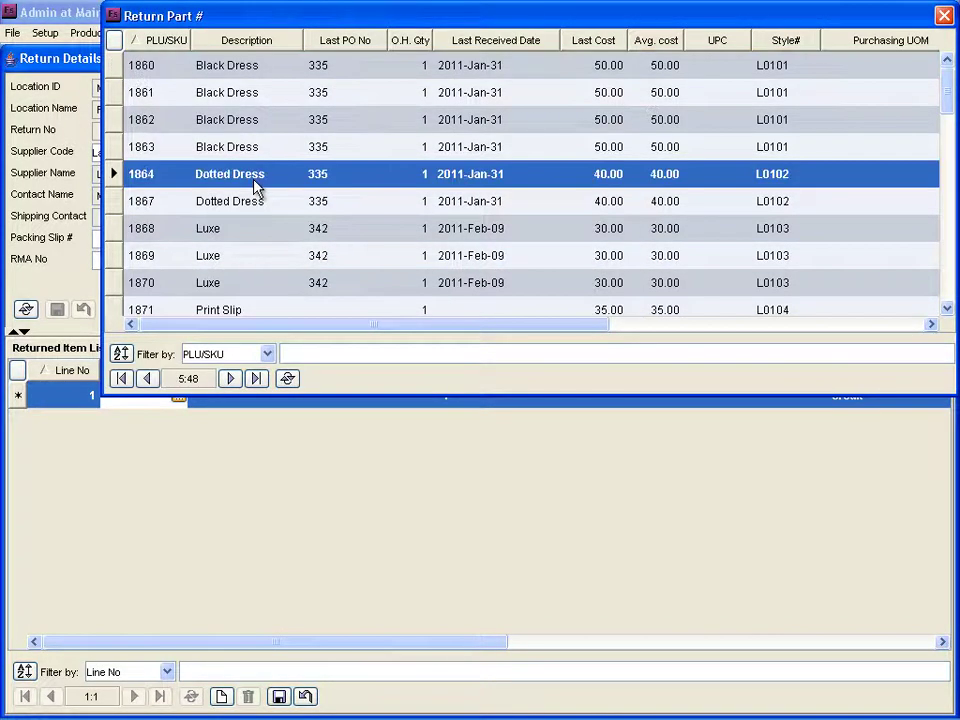
double_click(254, 180)
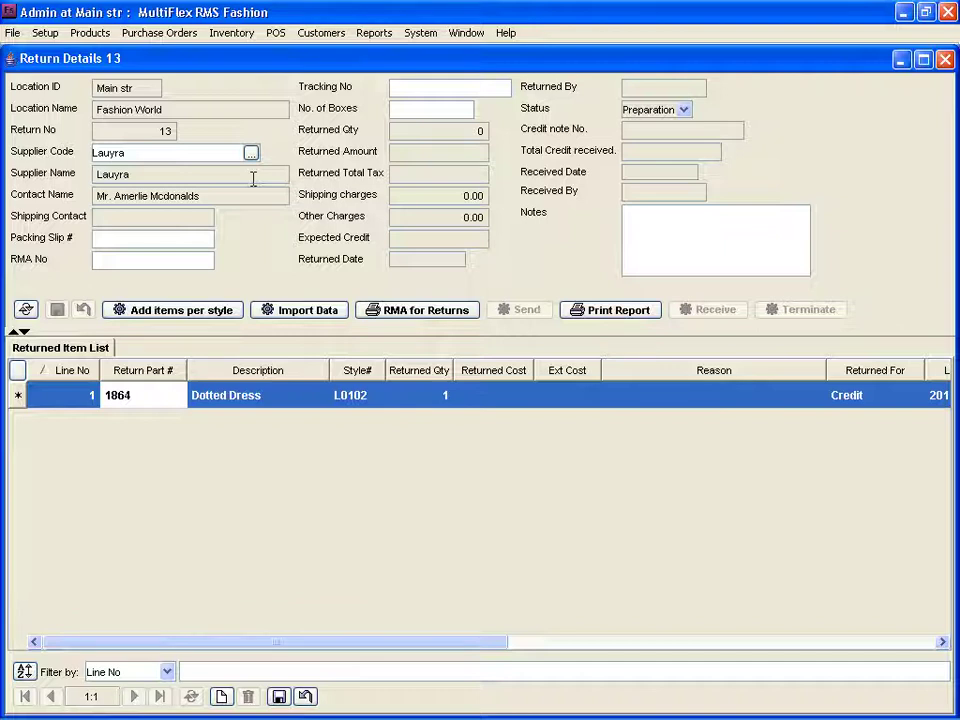
click(278, 697)
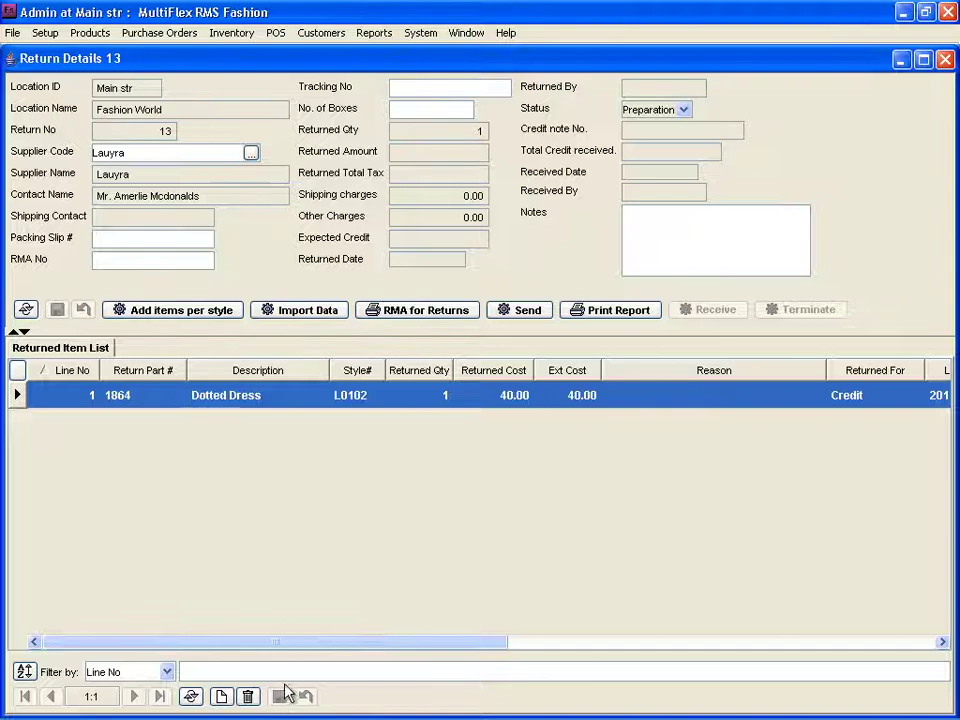
Add all nine Black Dress items of style L0101 to return 13.
click(211, 320)
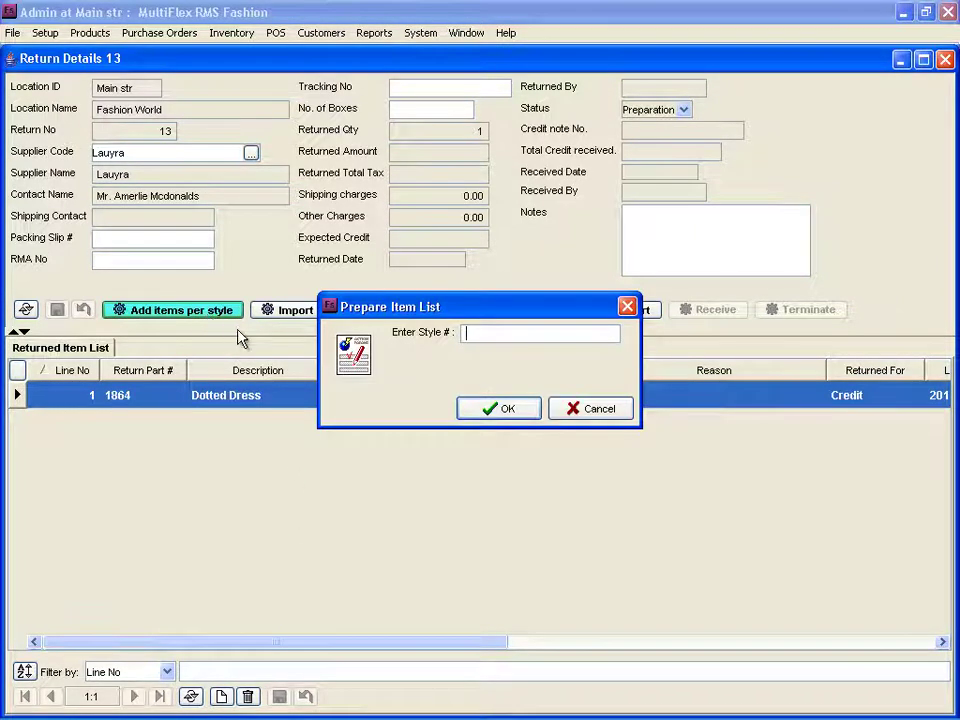
text(L010)
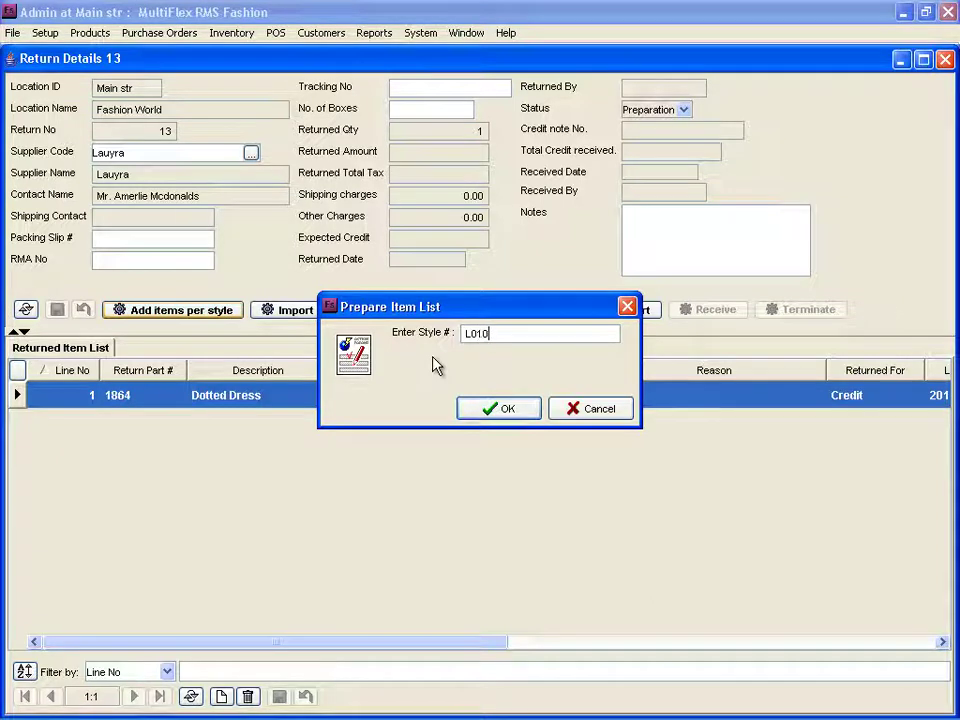
text(1)
click(497, 408)
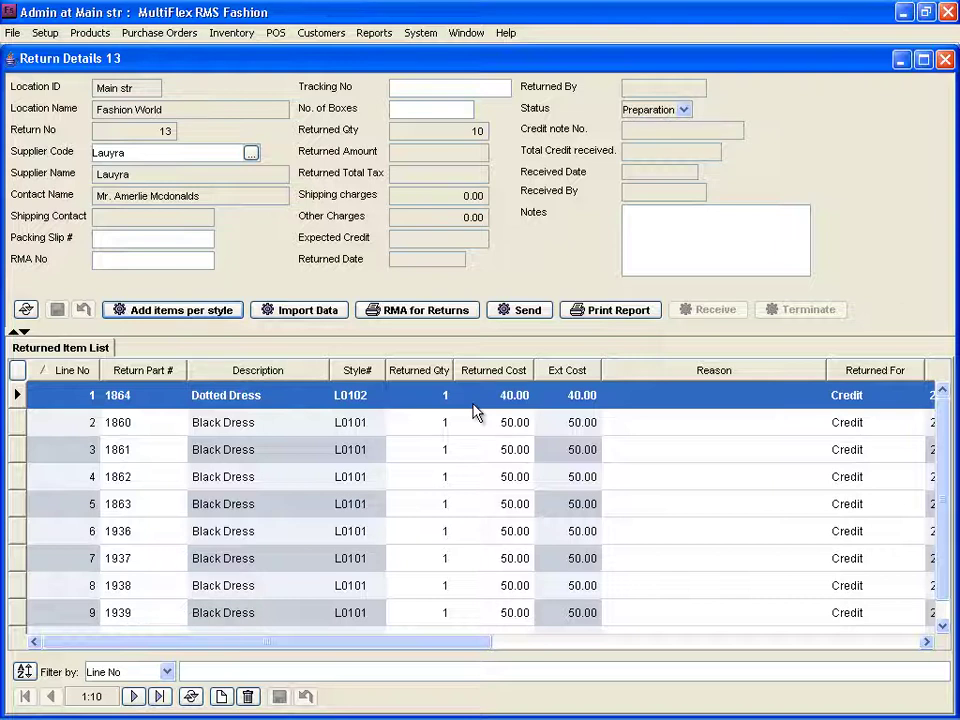
Import part numbers 1874, 1875 and 1876, verify them, and confirm the import.
click(322, 312)
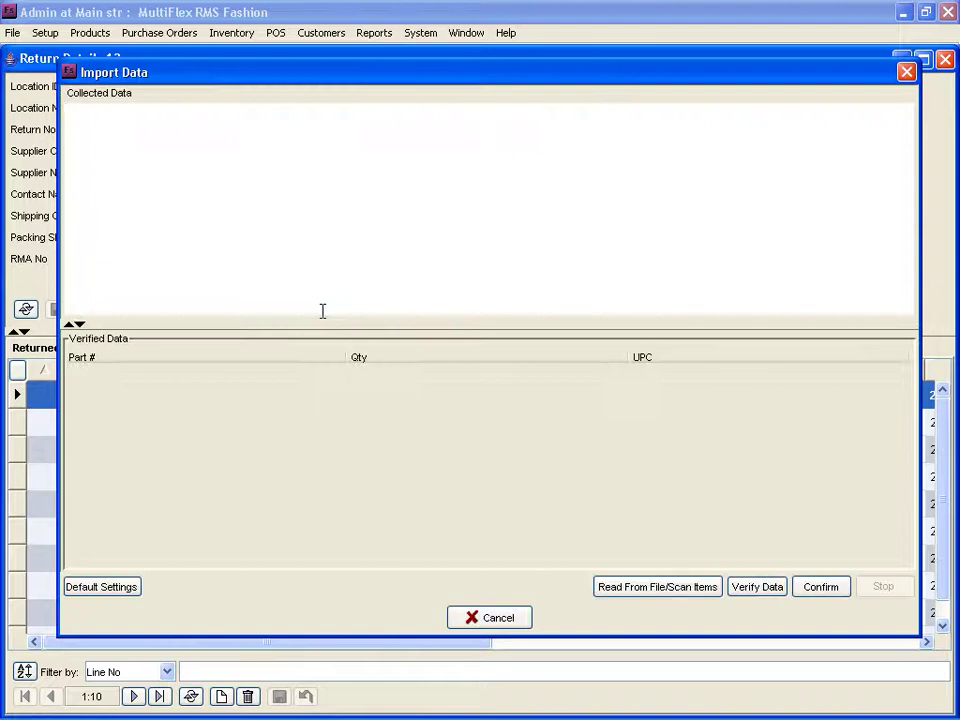
text(1874)
key(Return)
text(1875)
key(Return)
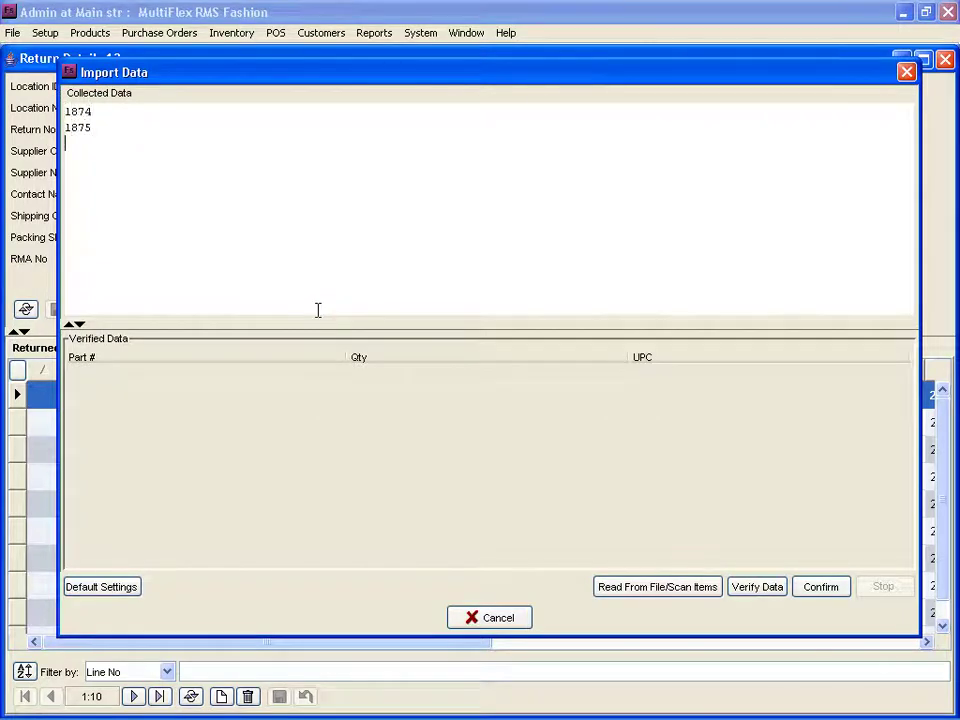
text(1876)
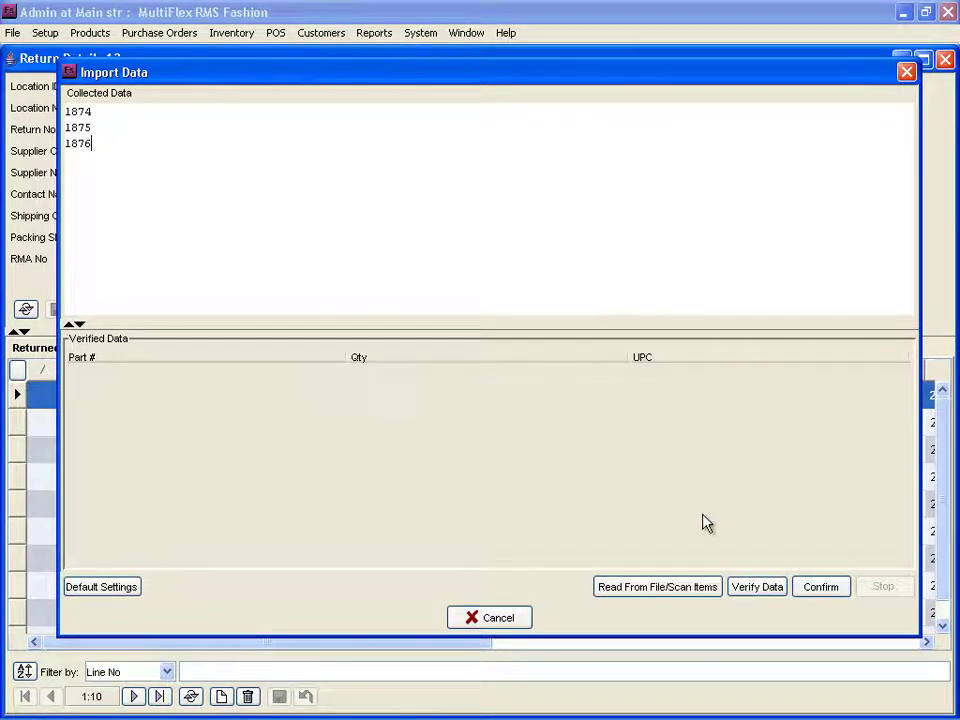
click(746, 587)
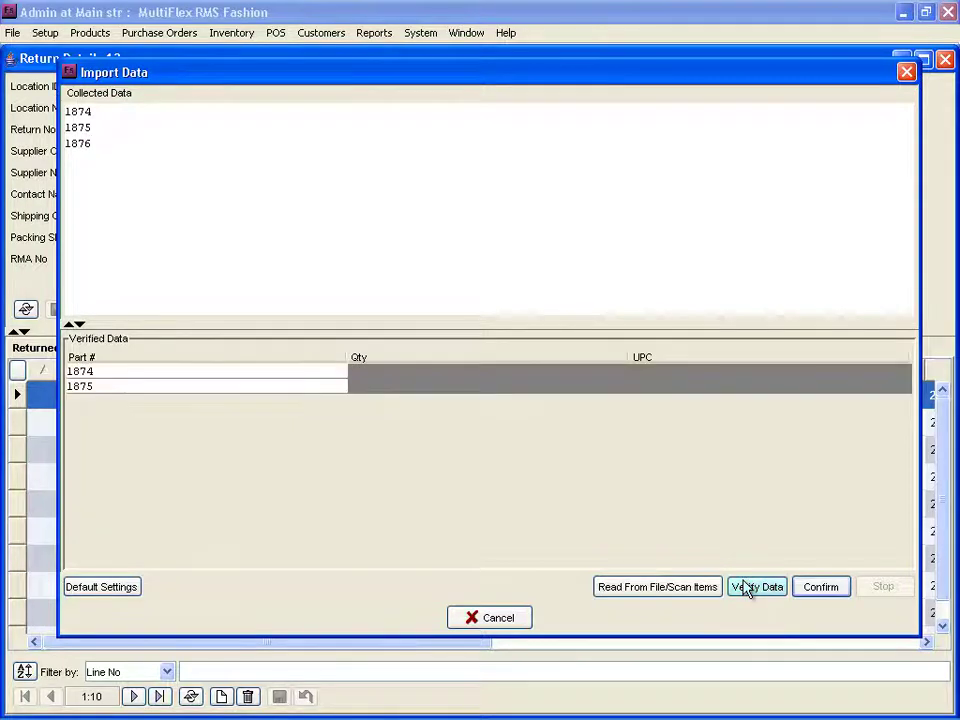
click(819, 586)
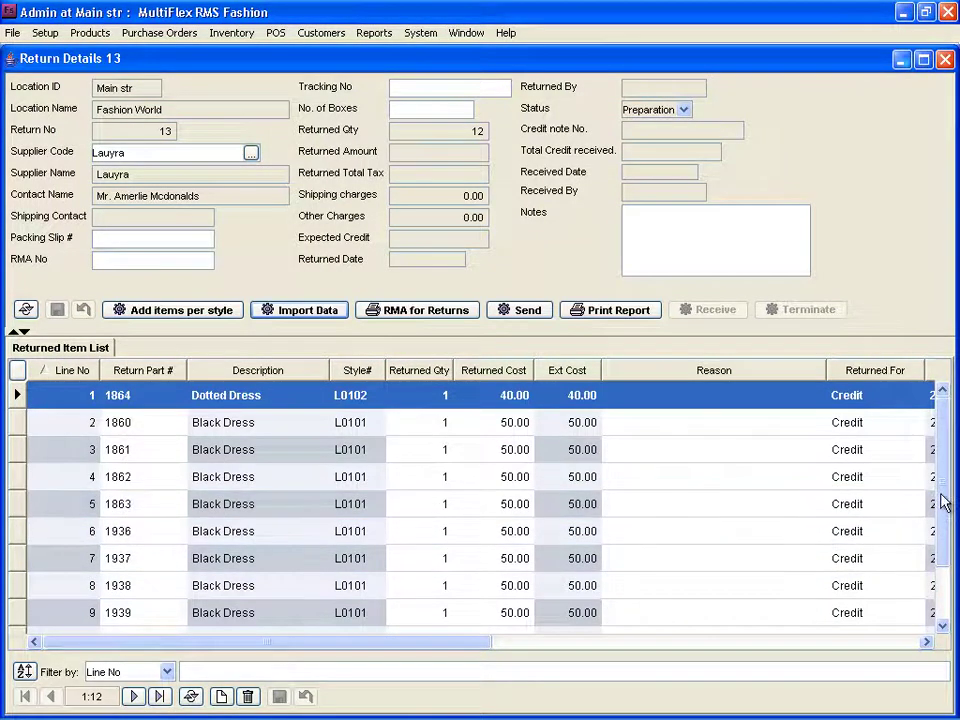
Enter return reasons Wrong Size, Wrong Shipment and Damaged on lines 1, 2 and 10.
drag(943, 502, 937, 567)
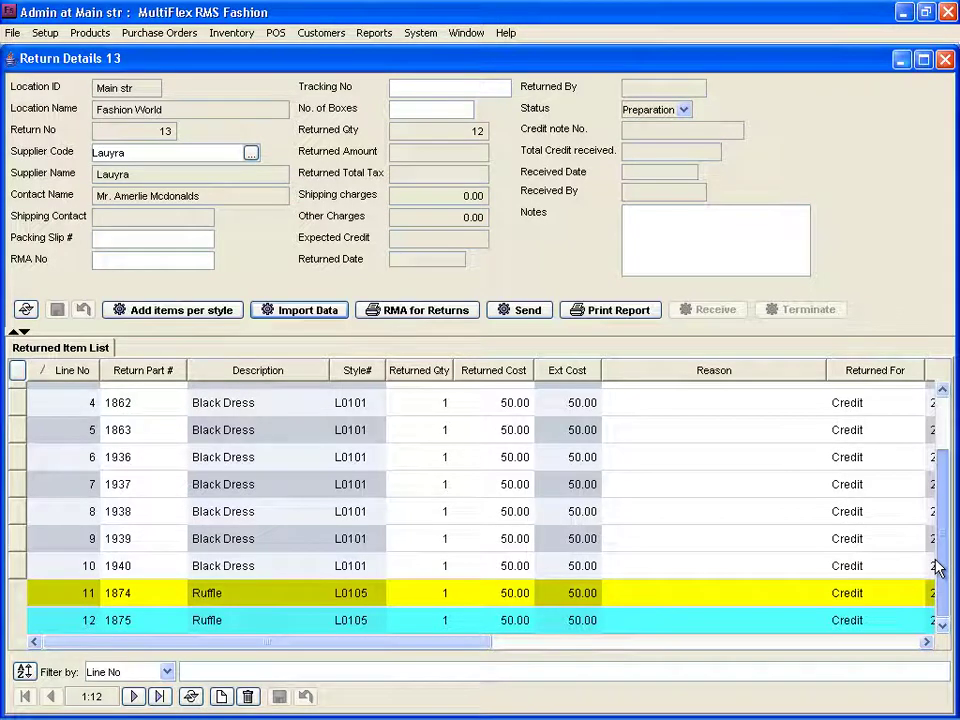
drag(937, 567, 932, 485)
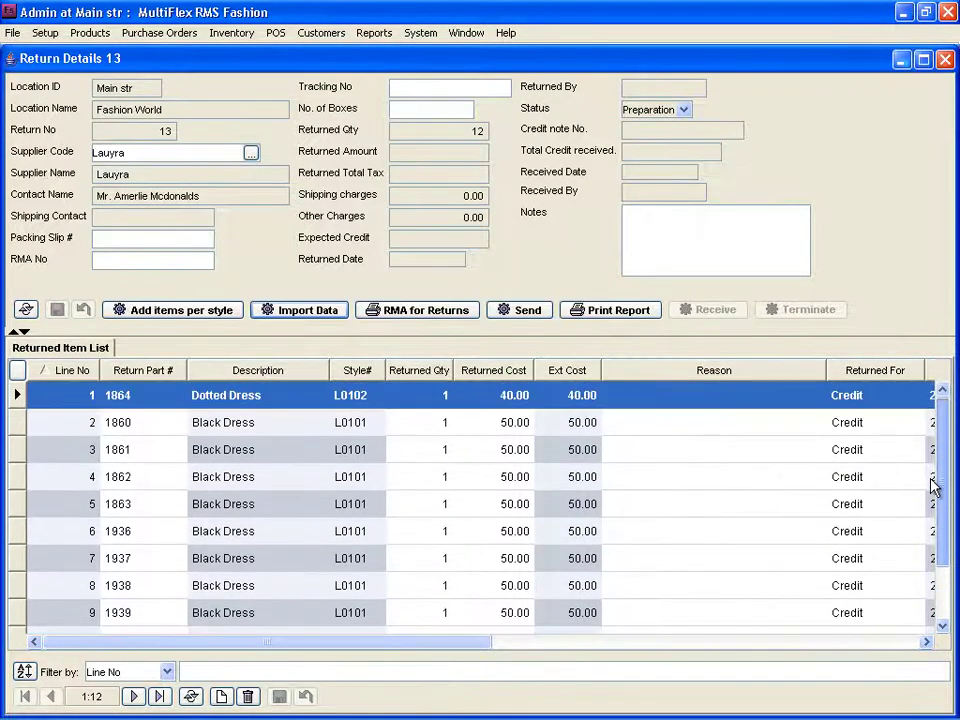
click(720, 399)
text(w)
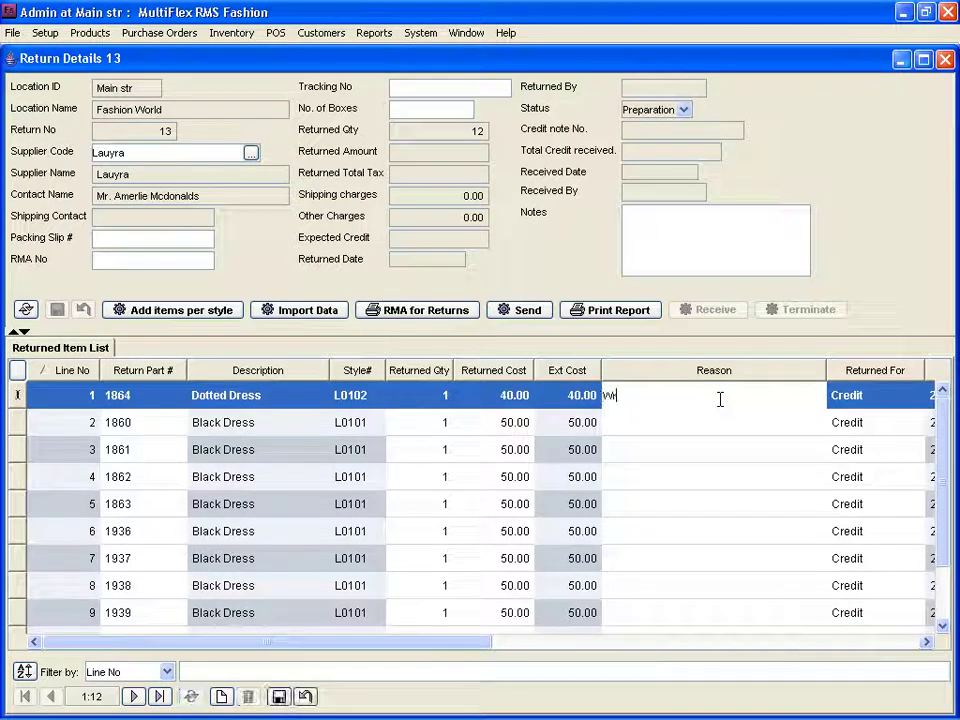
text(rong Size)
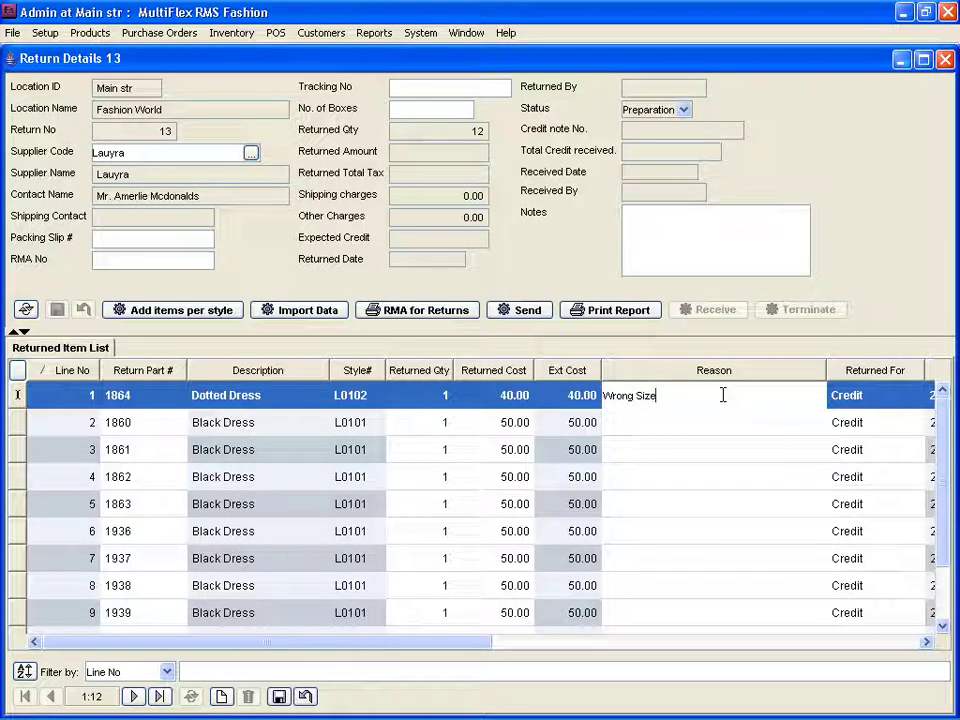
click(743, 431)
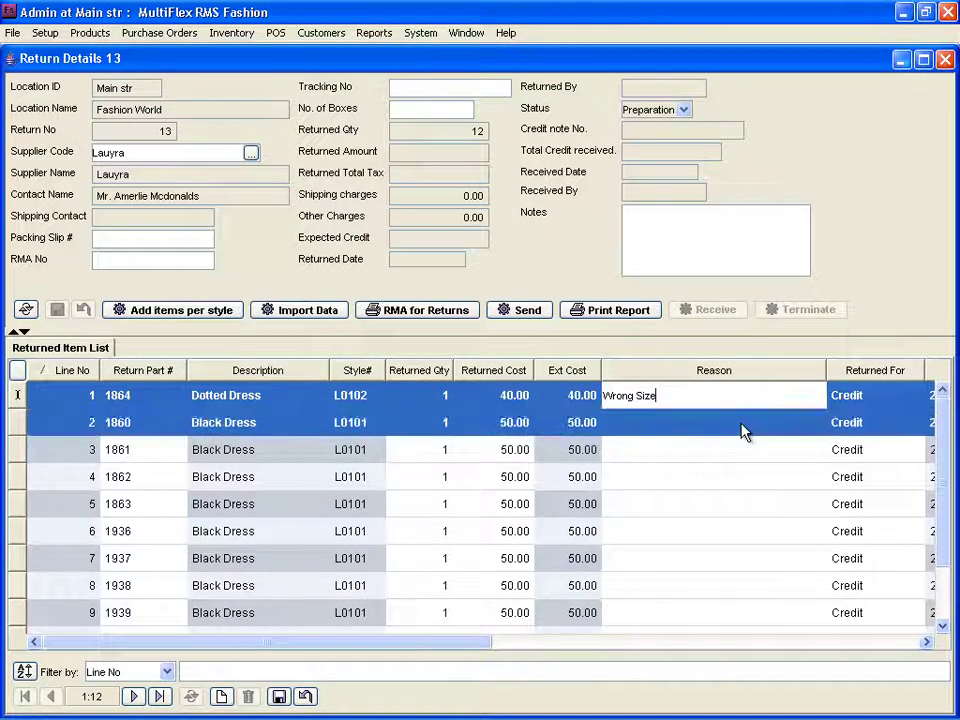
text(Wrong S)
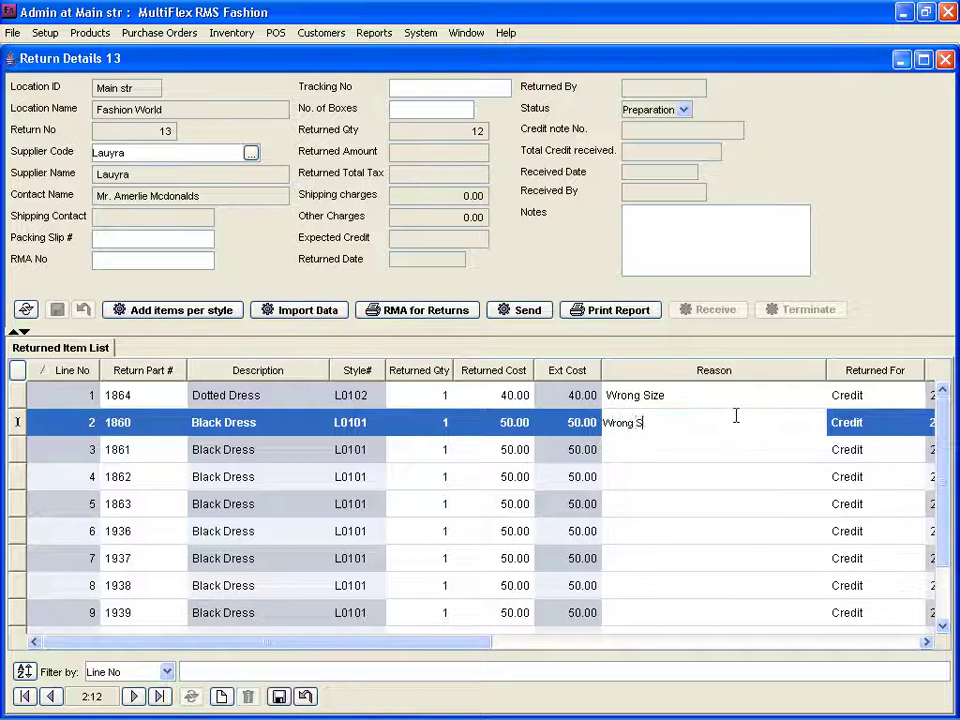
text(hipment)
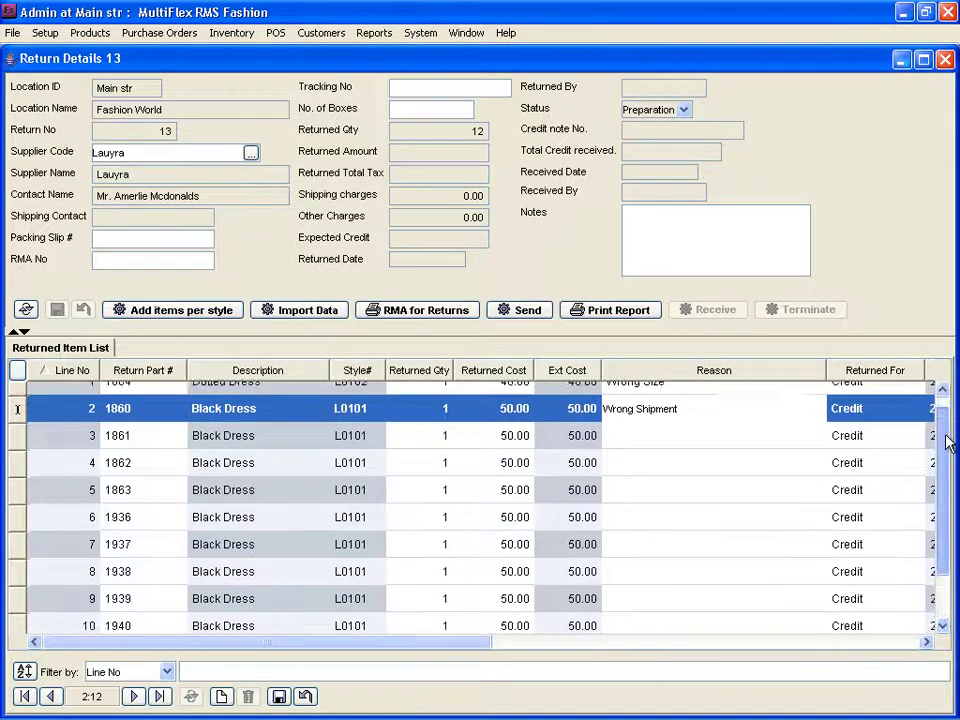
drag(945, 430, 947, 476)
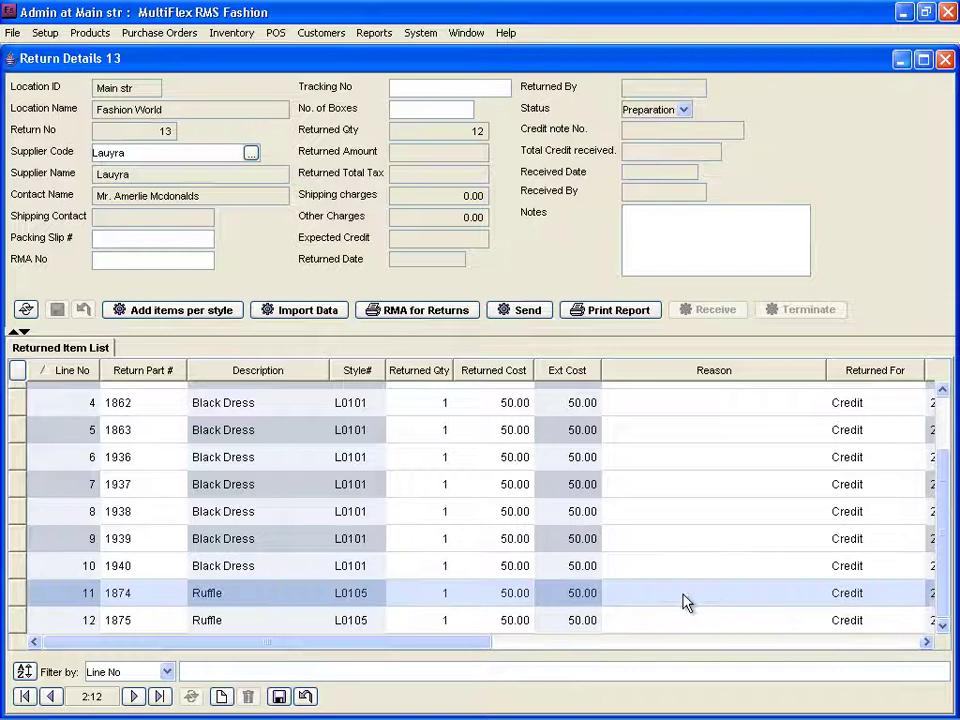
click(684, 597)
text(Damag)
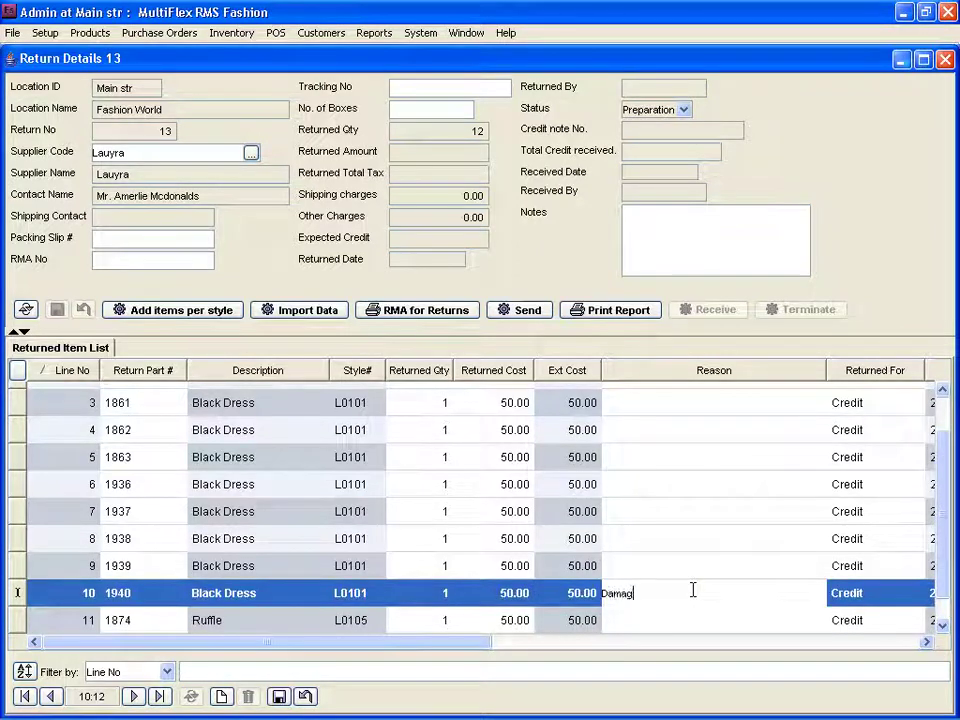
text(ed)
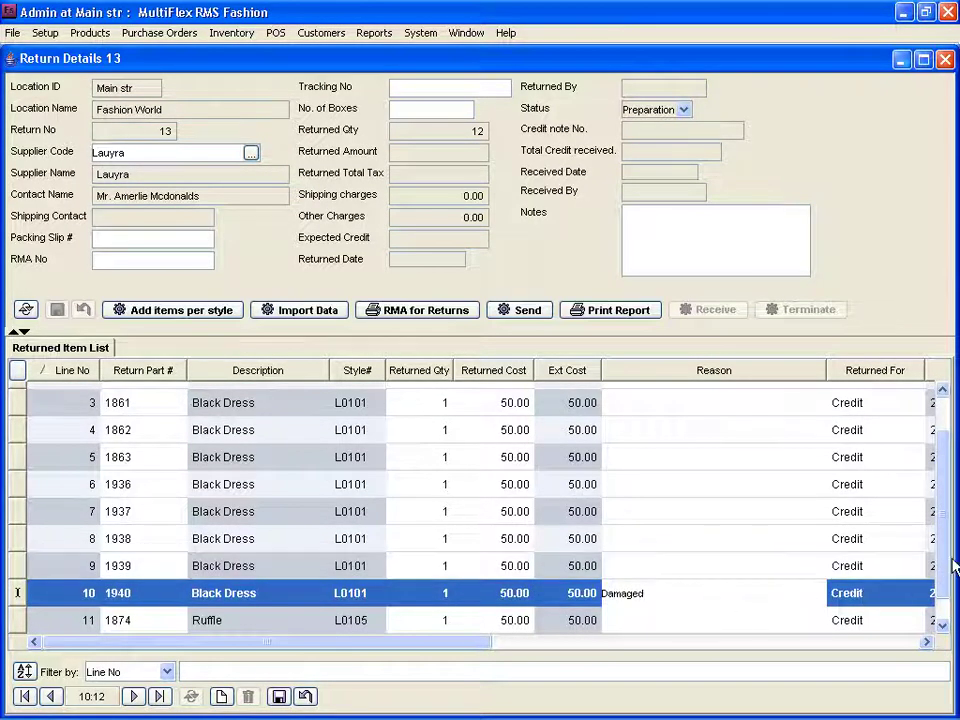
drag(951, 568, 948, 515)
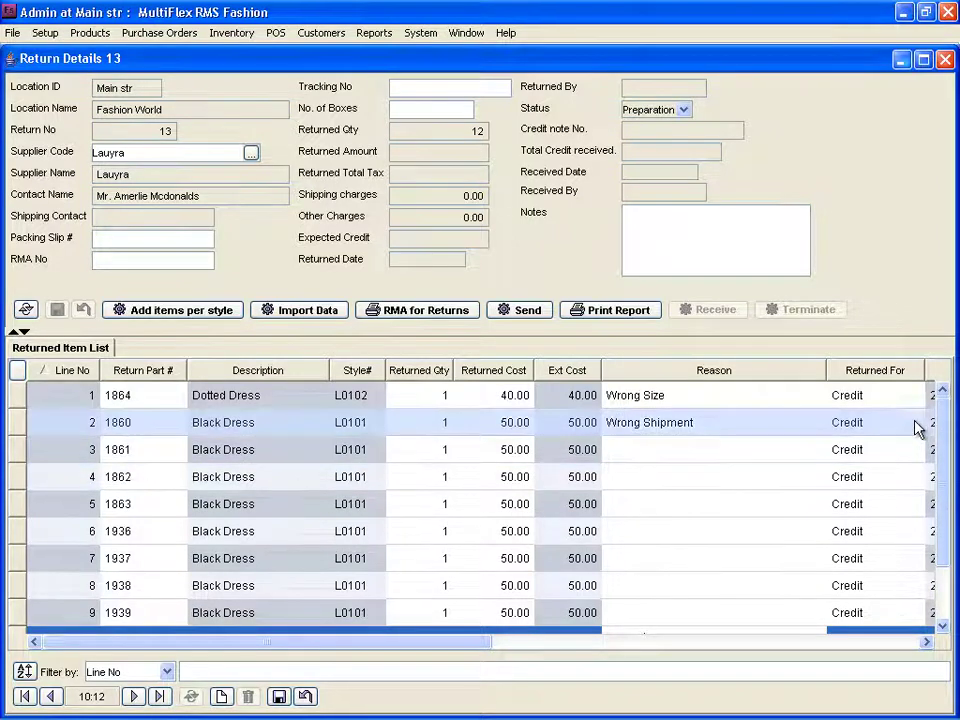
click(918, 400)
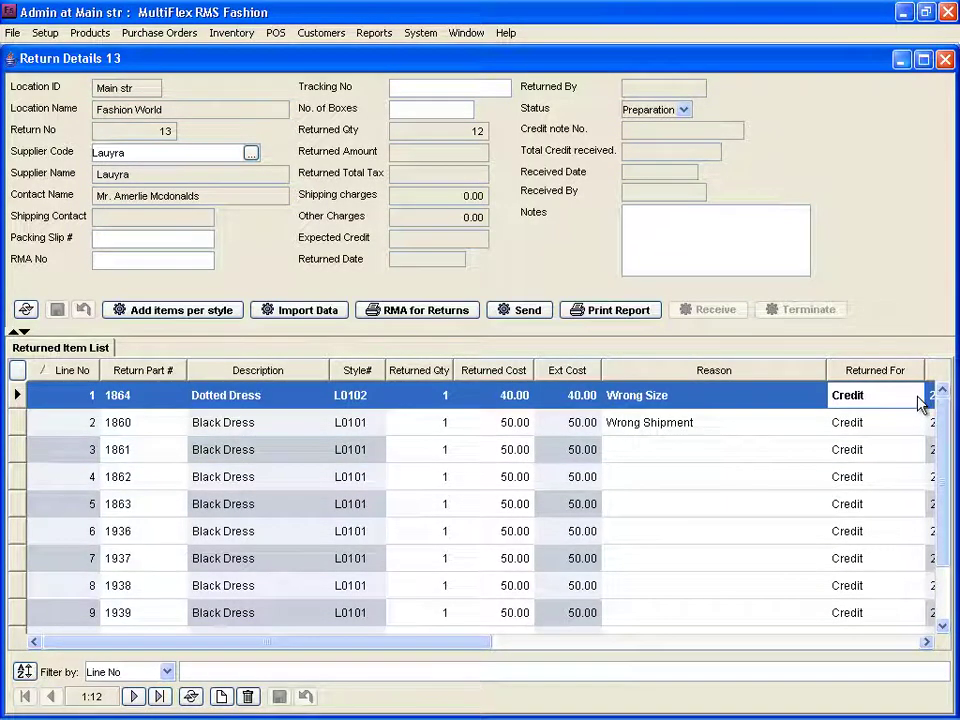
Set lines 1, 2, 10 and 11 to Replacement and save the return.
click(918, 397)
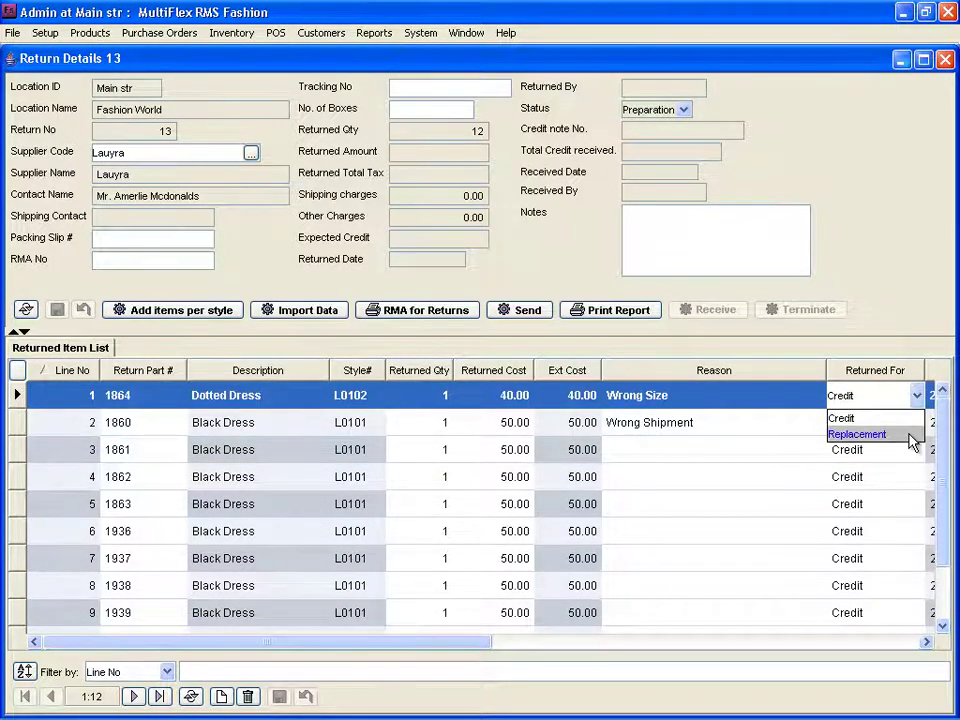
click(911, 434)
click(912, 429)
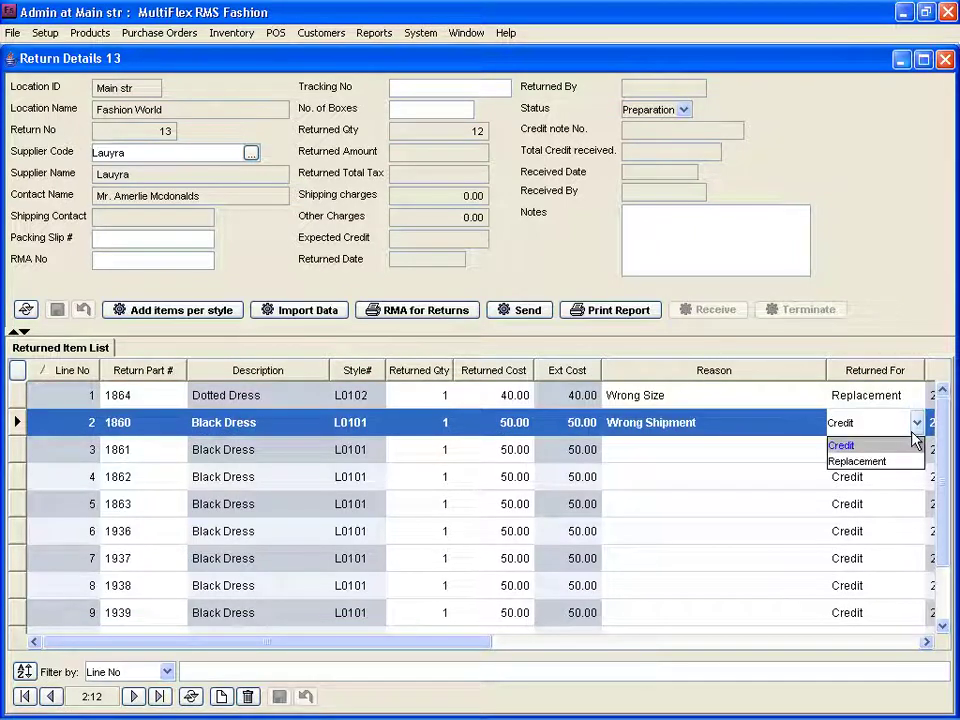
click(907, 462)
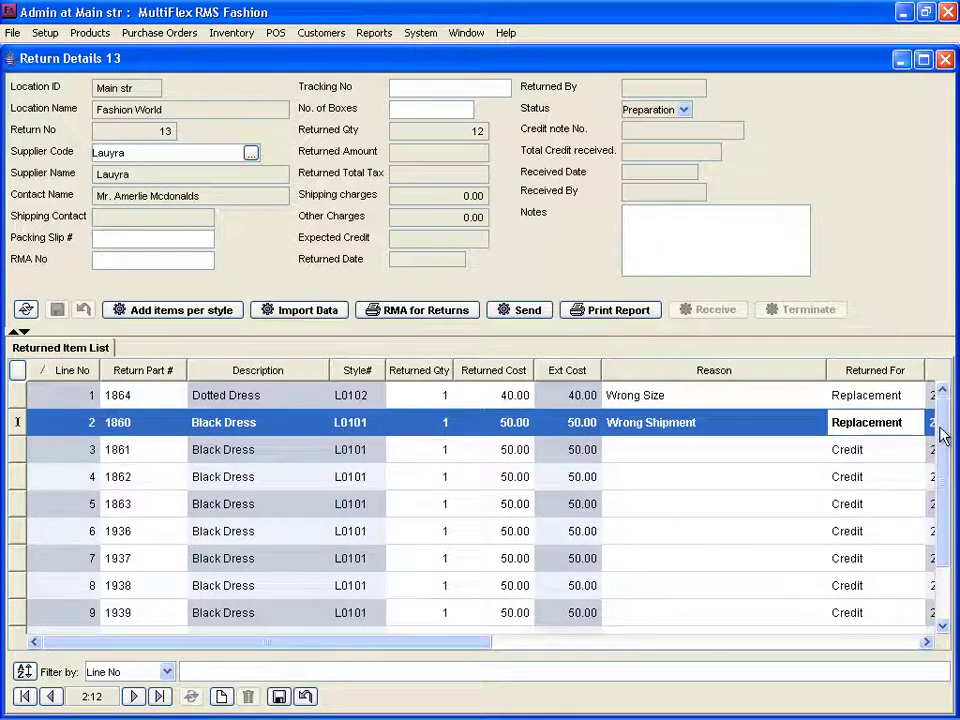
drag(939, 435, 943, 508)
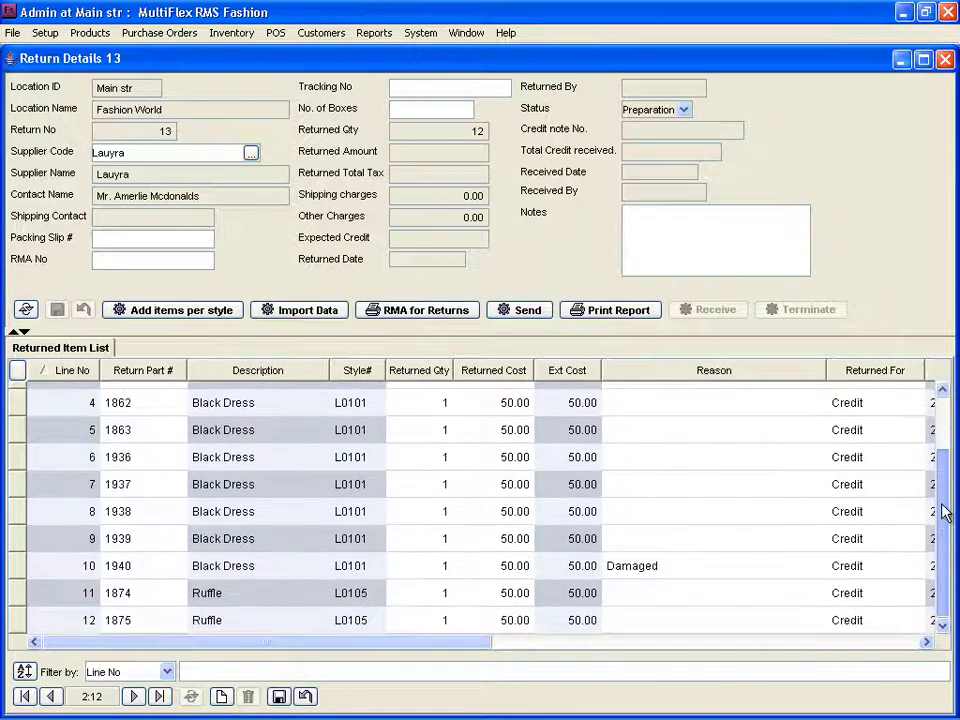
click(913, 588)
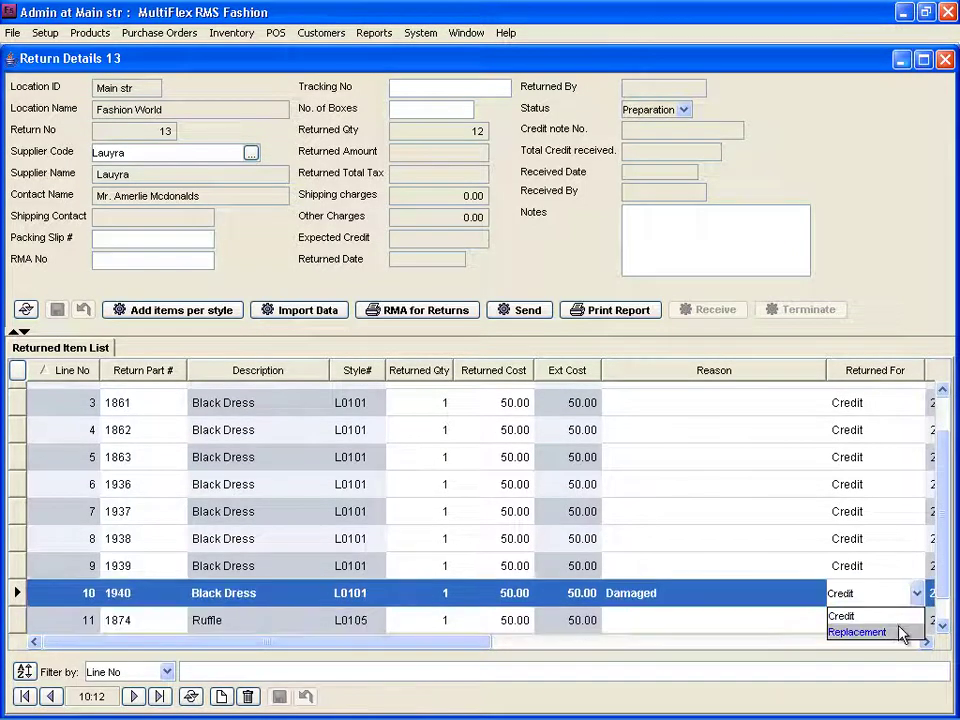
click(903, 633)
click(906, 659)
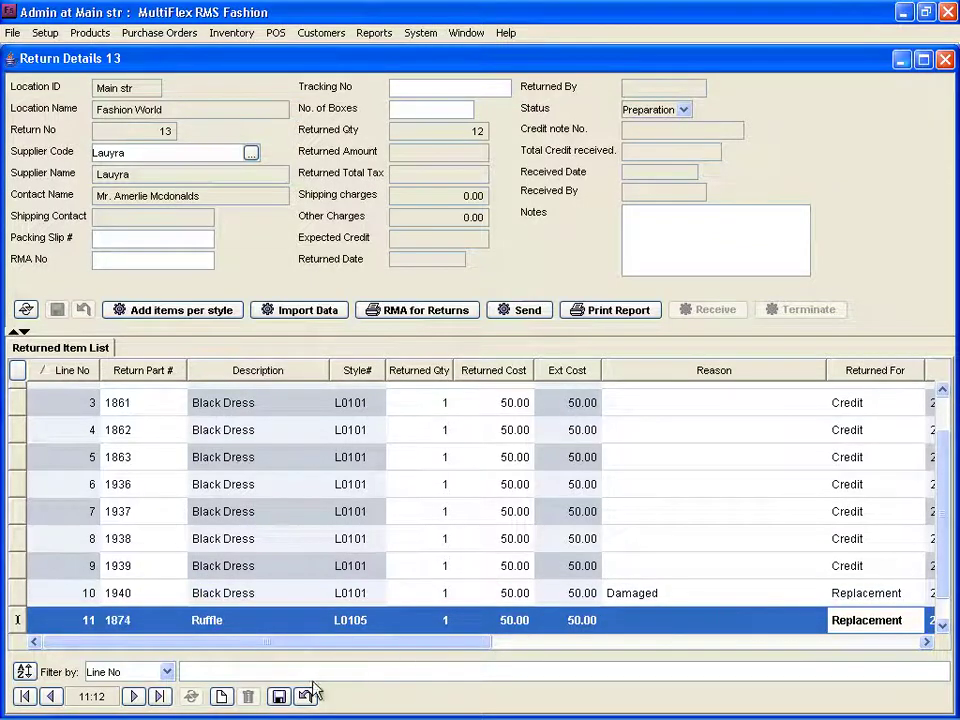
click(279, 697)
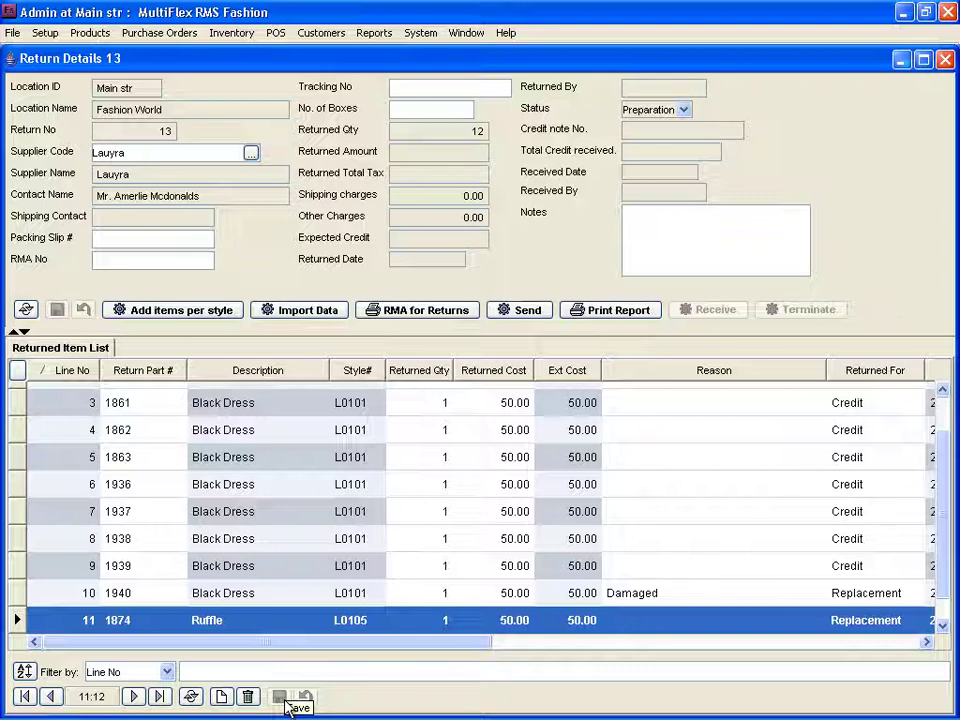
click(442, 316)
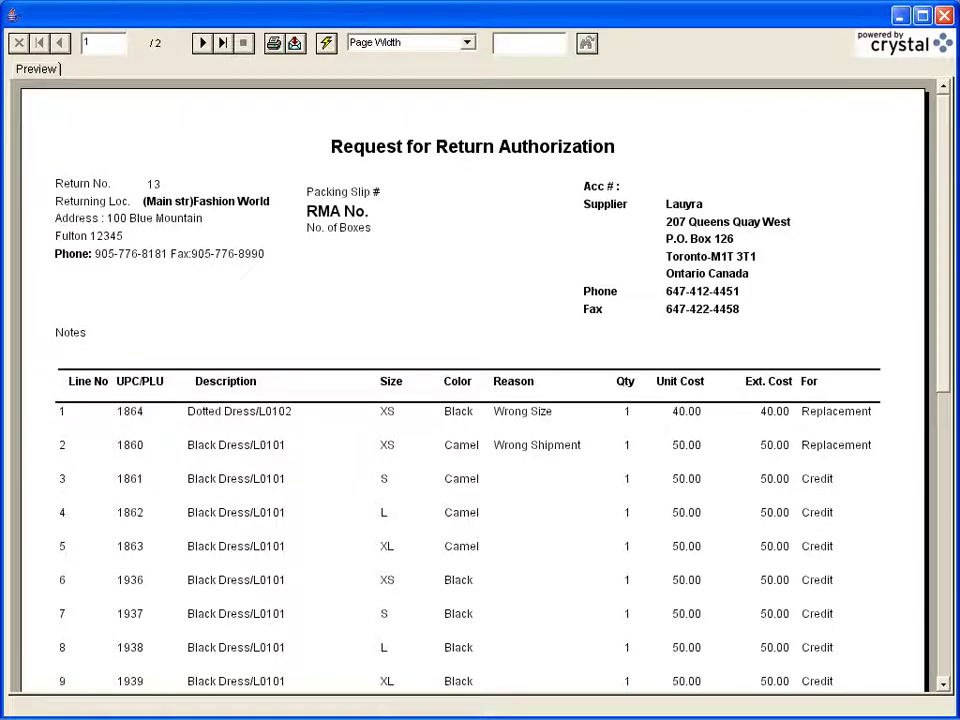
key(alt+F4)
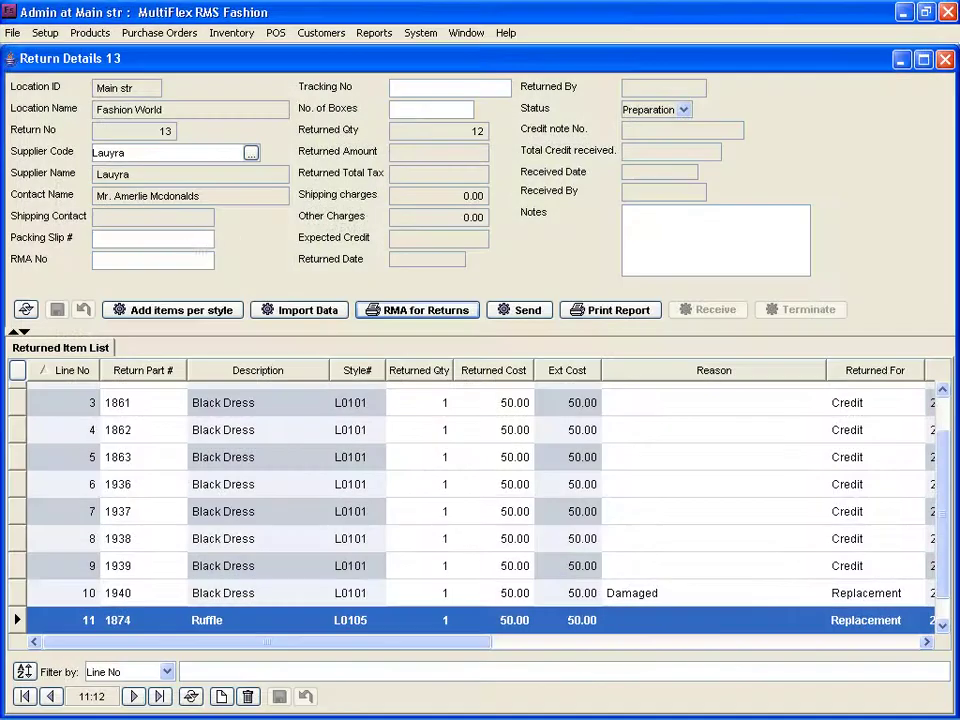
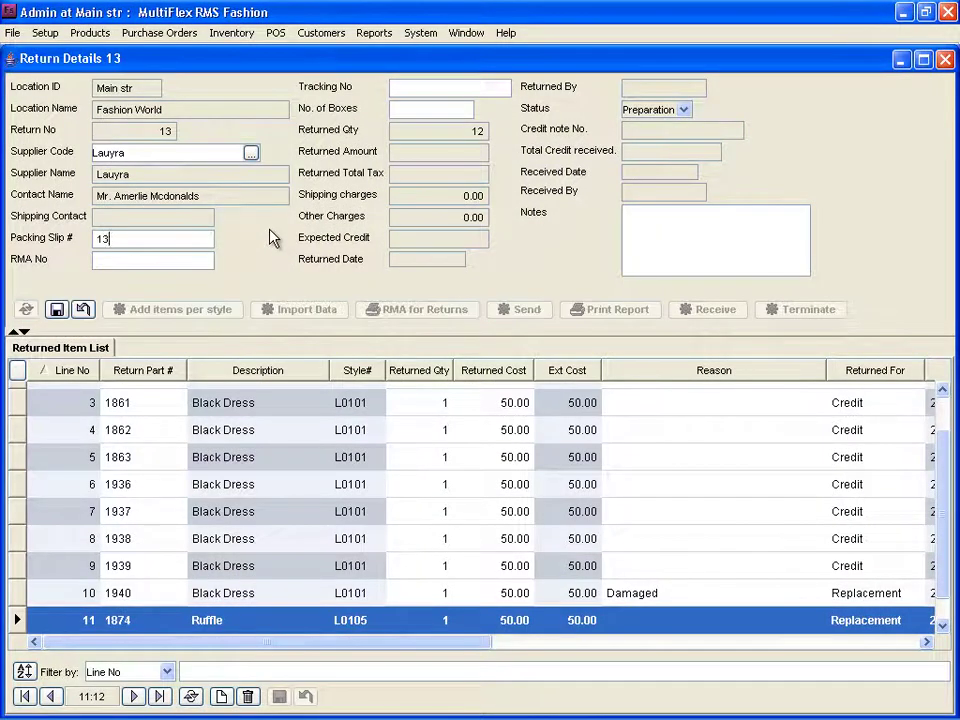
key(Tab)
key(Tab)
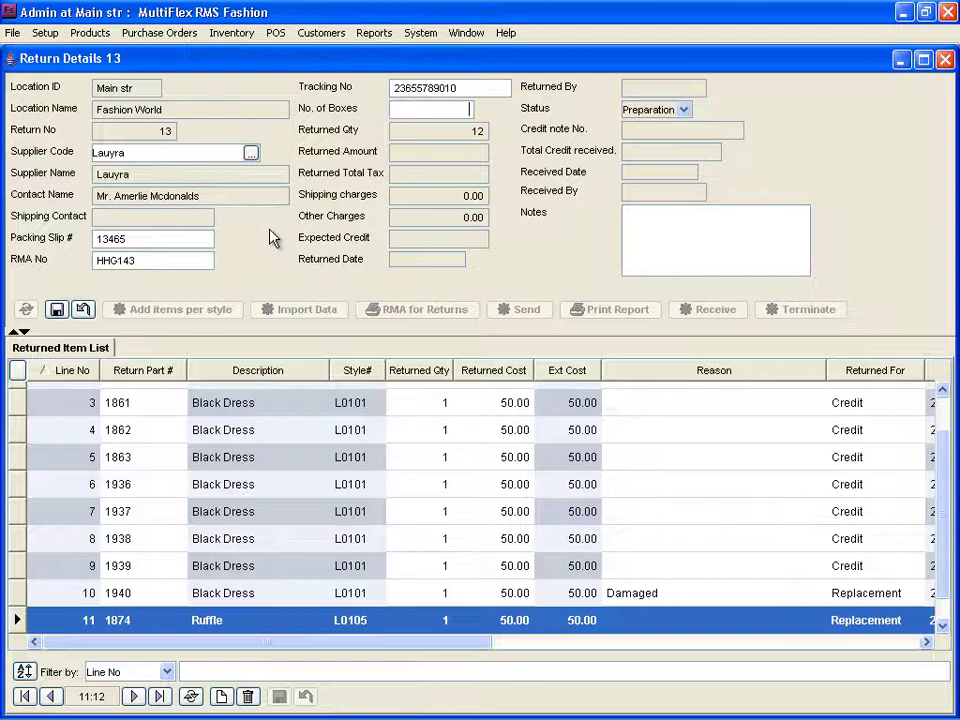
key(Tab)
key(Tab)
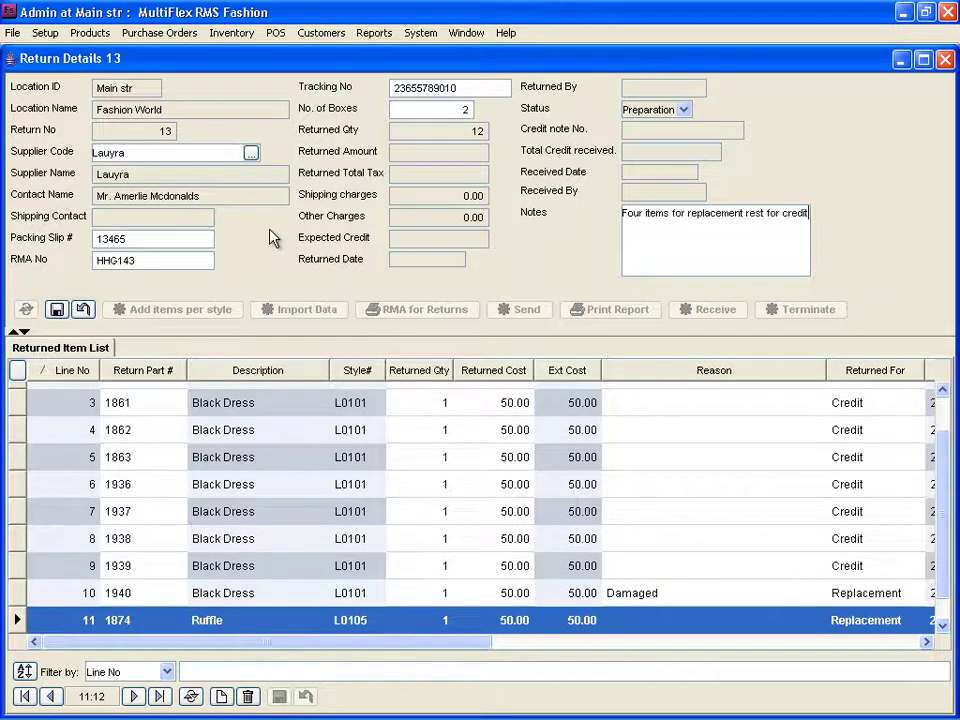
click(57, 310)
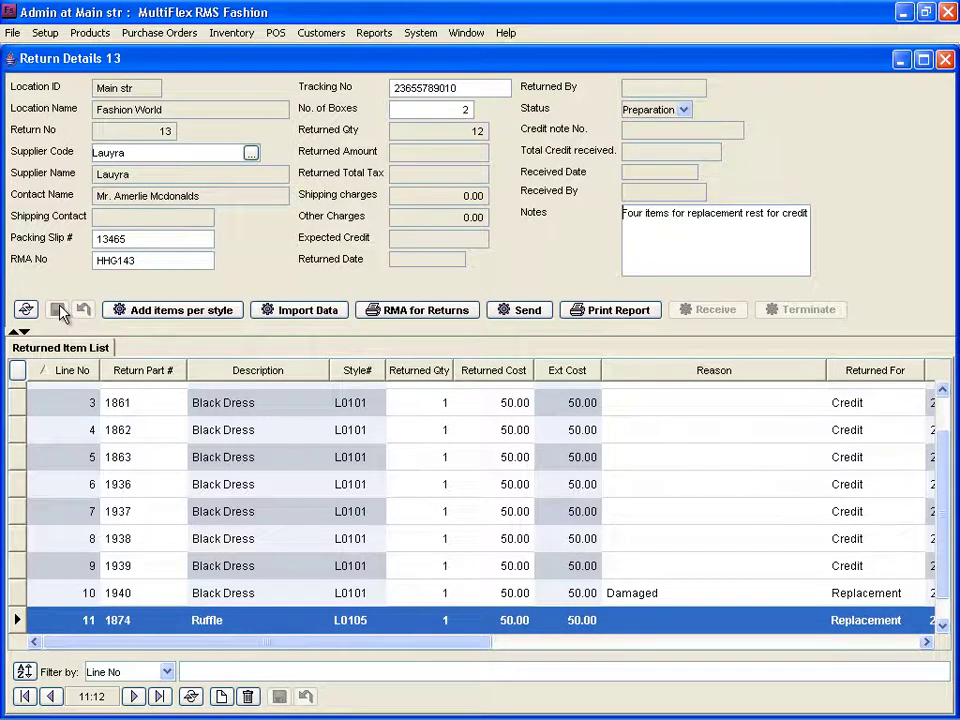
Send return 13 with 22.00 shipping and 5.00 other charges.
click(493, 314)
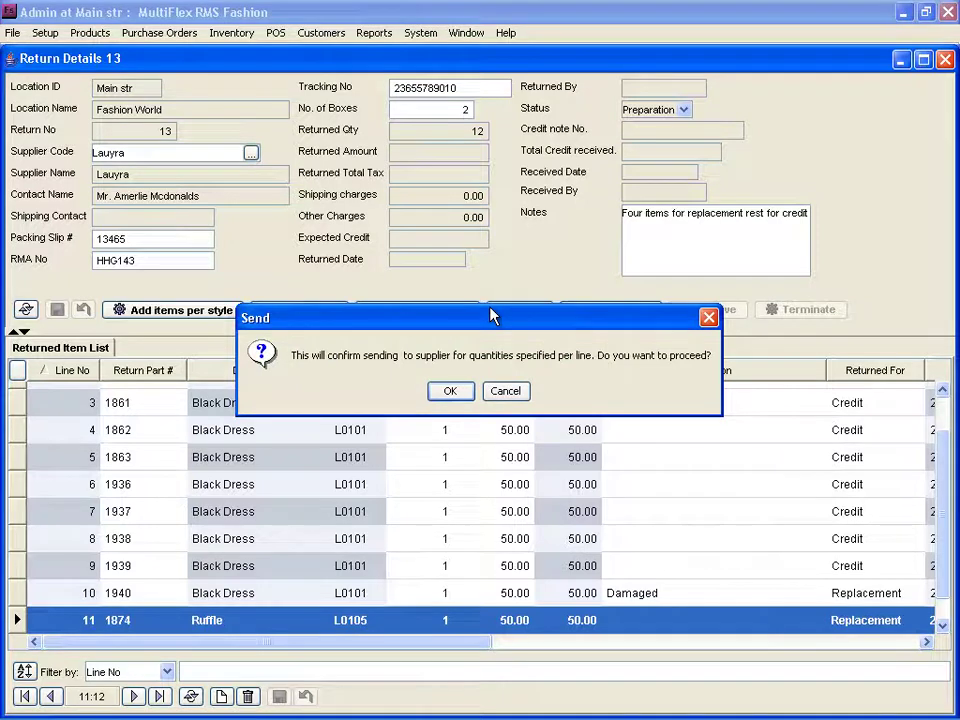
click(450, 391)
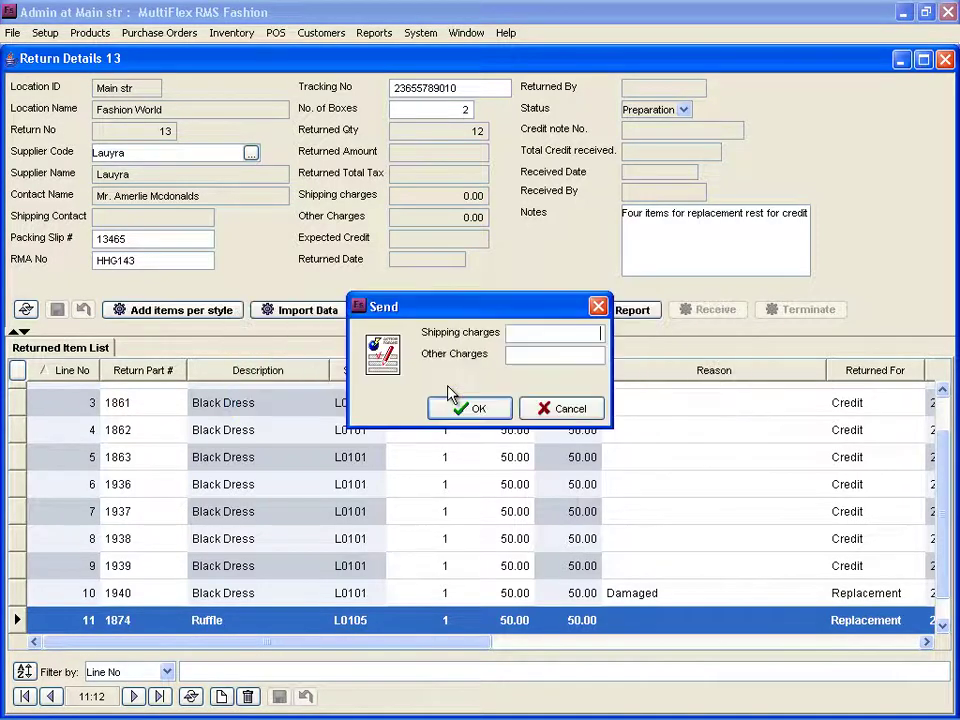
text(22)
key(Tab)
text(5)
click(449, 408)
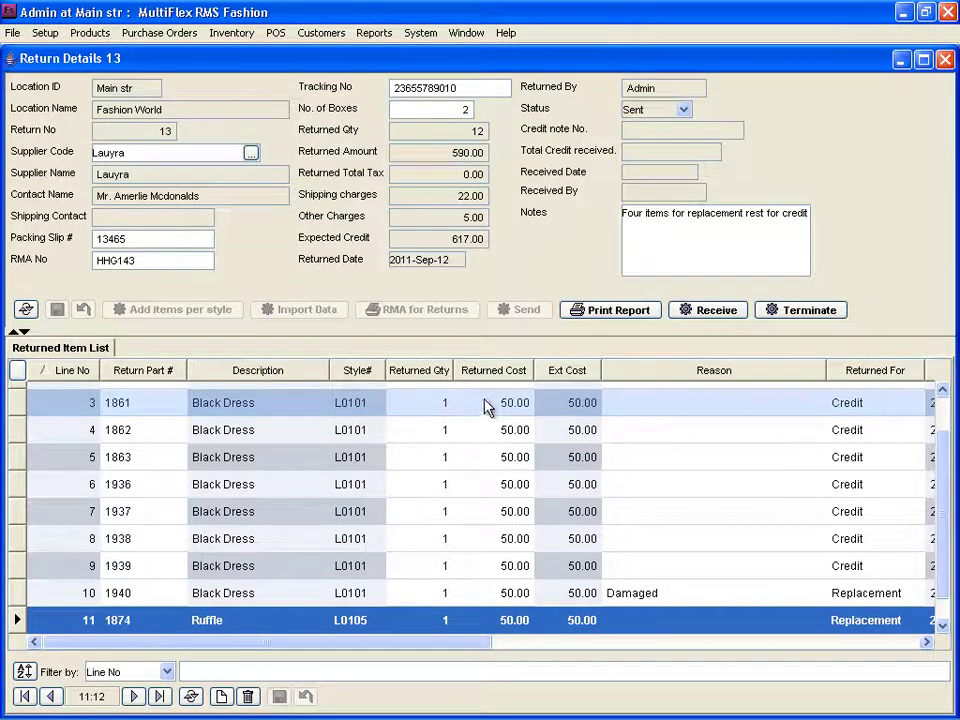
Preview the returns sent report, then close it and the return details.
click(610, 316)
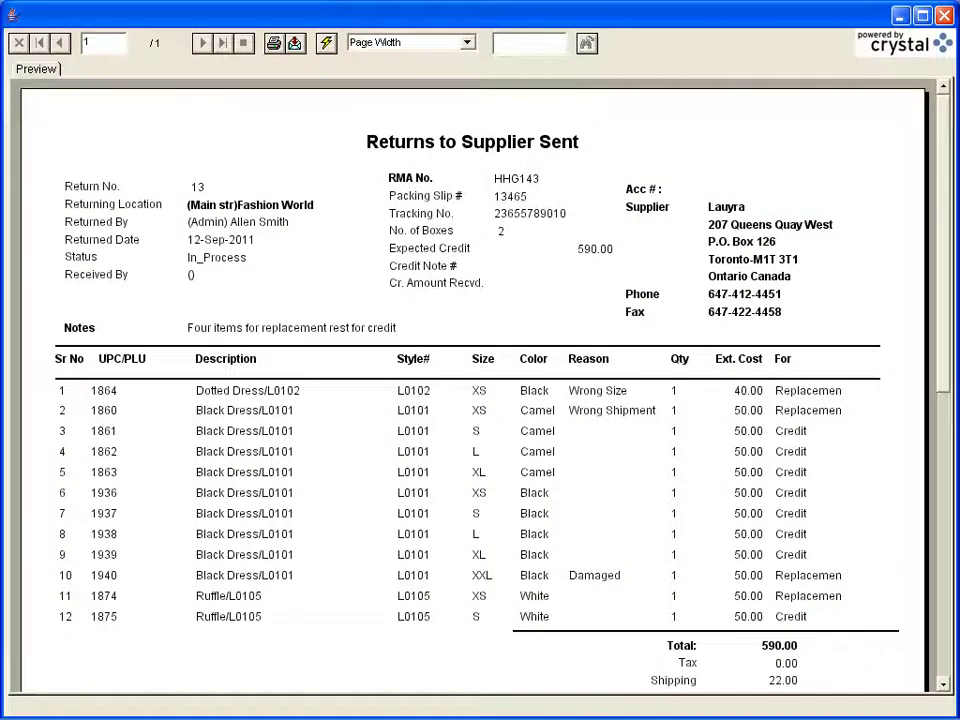
click(944, 15)
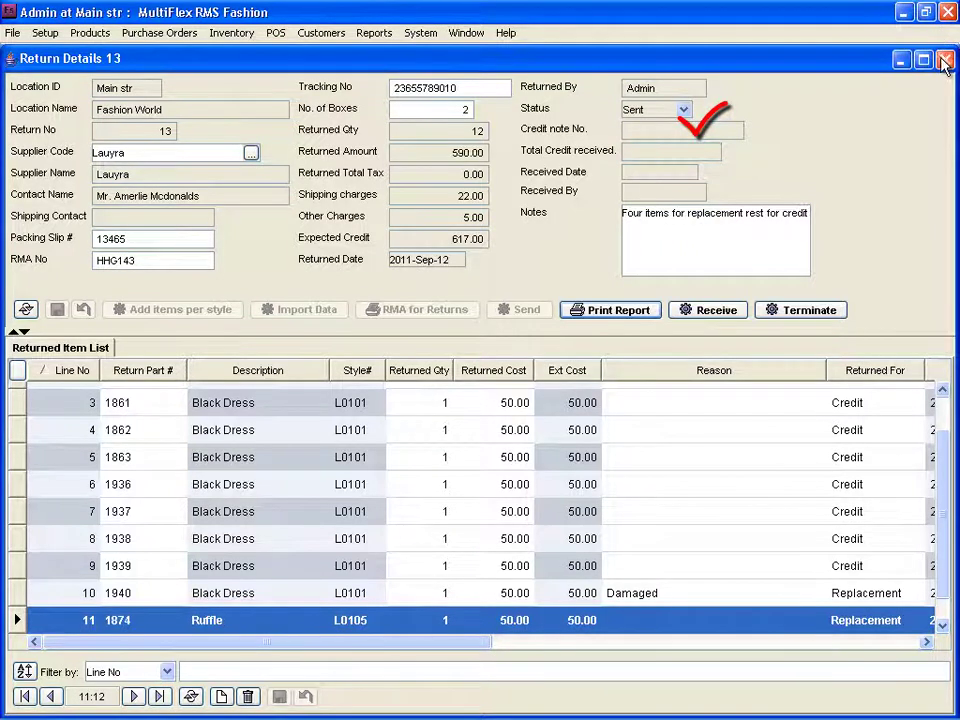
click(945, 59)
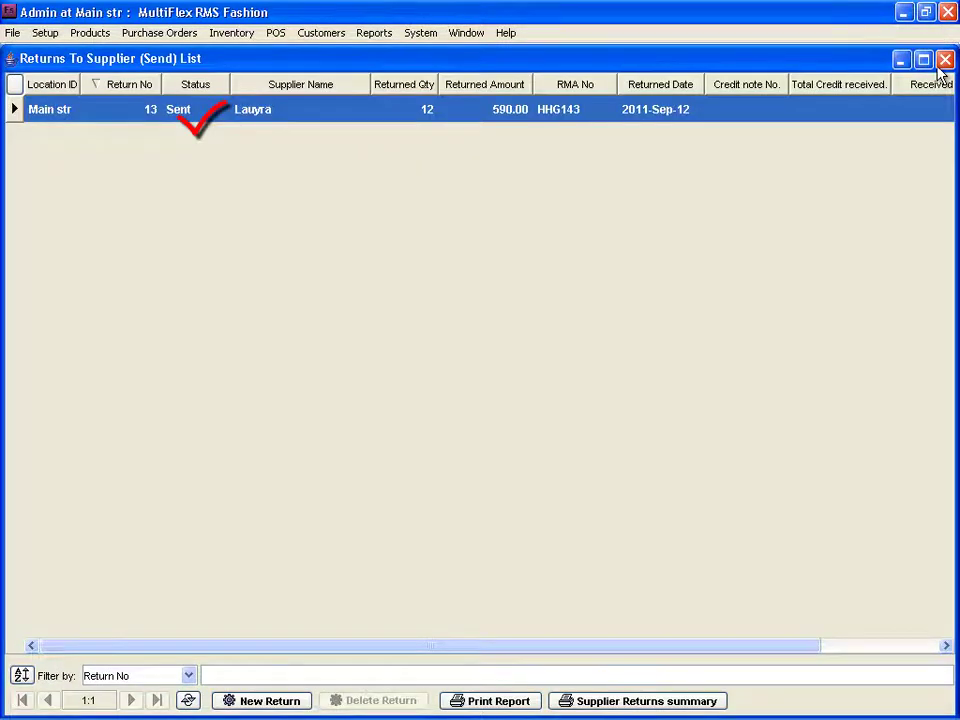
Close the Returns To Supplier list window.
click(945, 59)
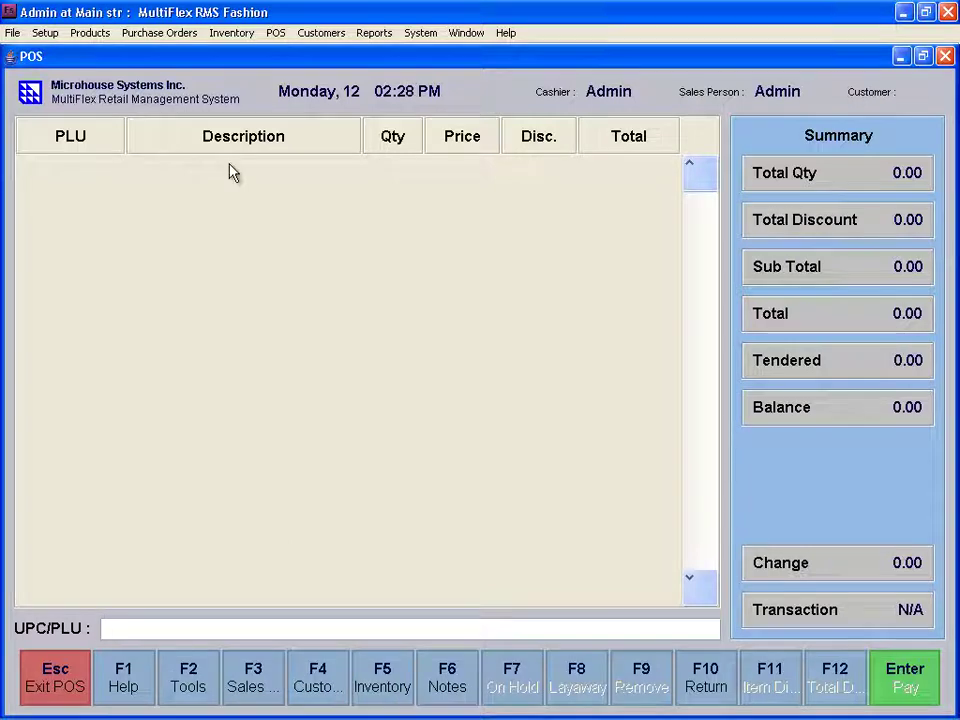
Open Inventory's Returns to Suppliers list and open sent return 13's details.
click(233, 33)
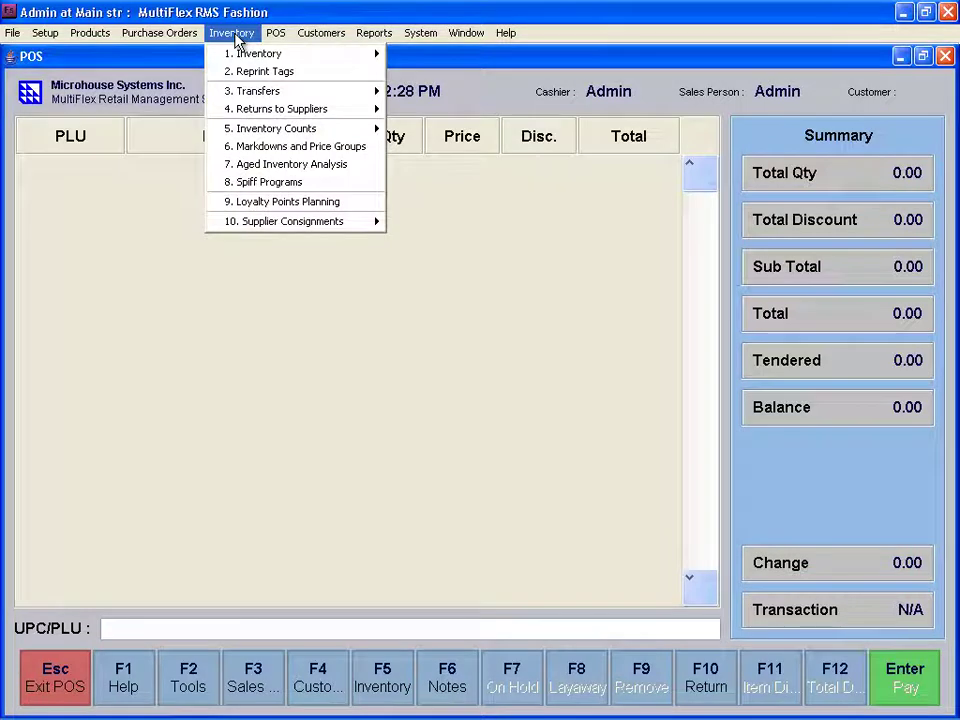
mouse_move(281, 109)
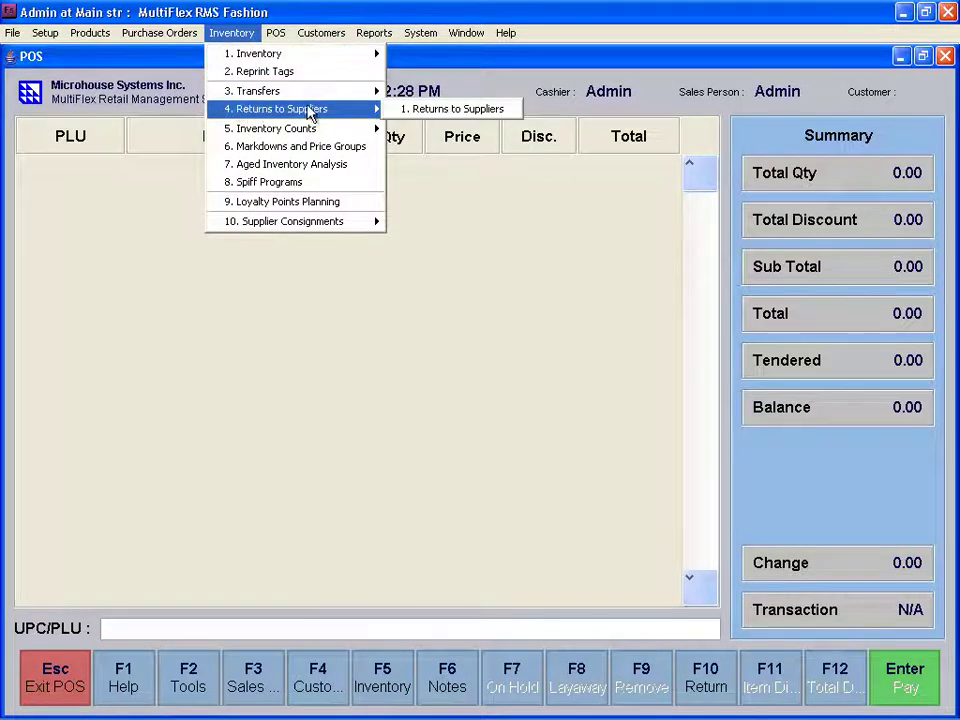
click(404, 109)
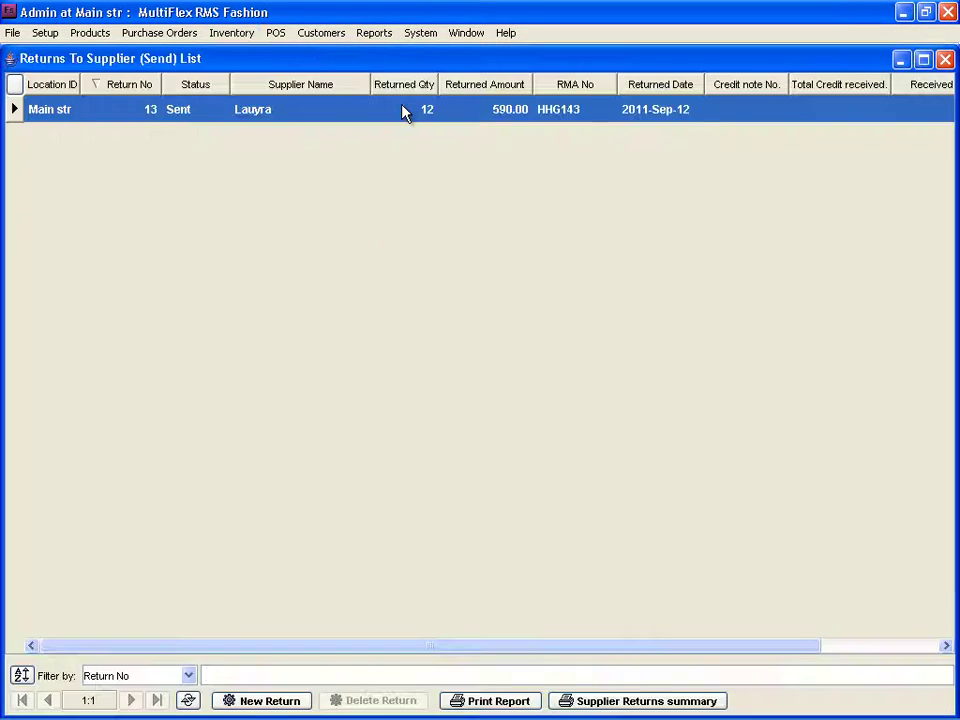
double_click(325, 117)
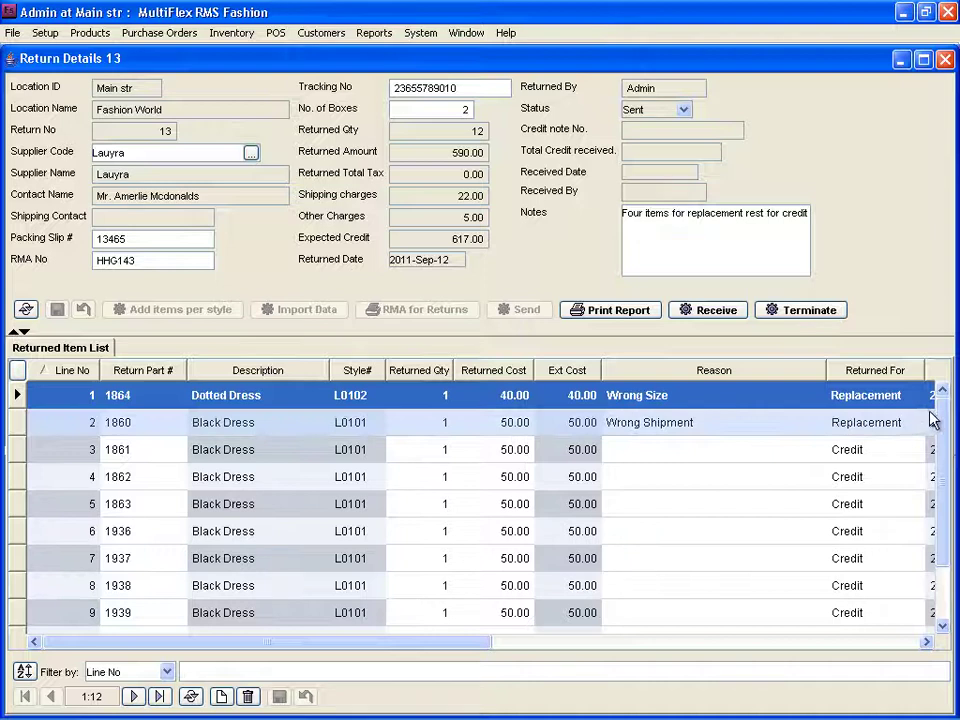
mouse_move(938, 411)
mouse_down()
mouse_move(948, 455)
mouse_move(939, 410)
mouse_up()
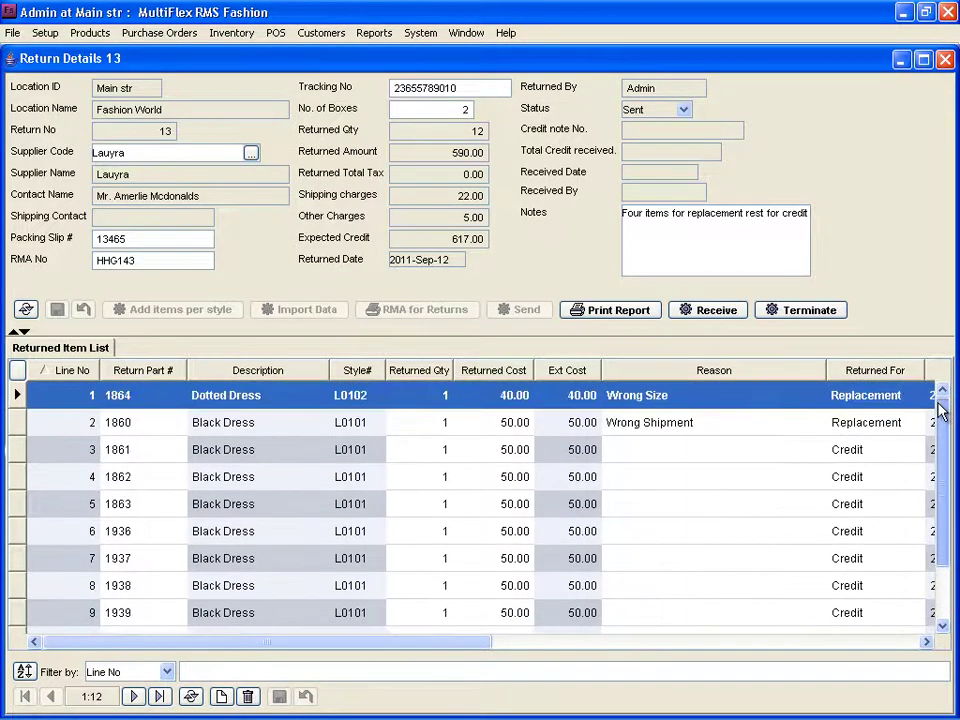
Receive return 13 with credit note H1368 and 590 total credit, then preview the returns received report.
click(704, 314)
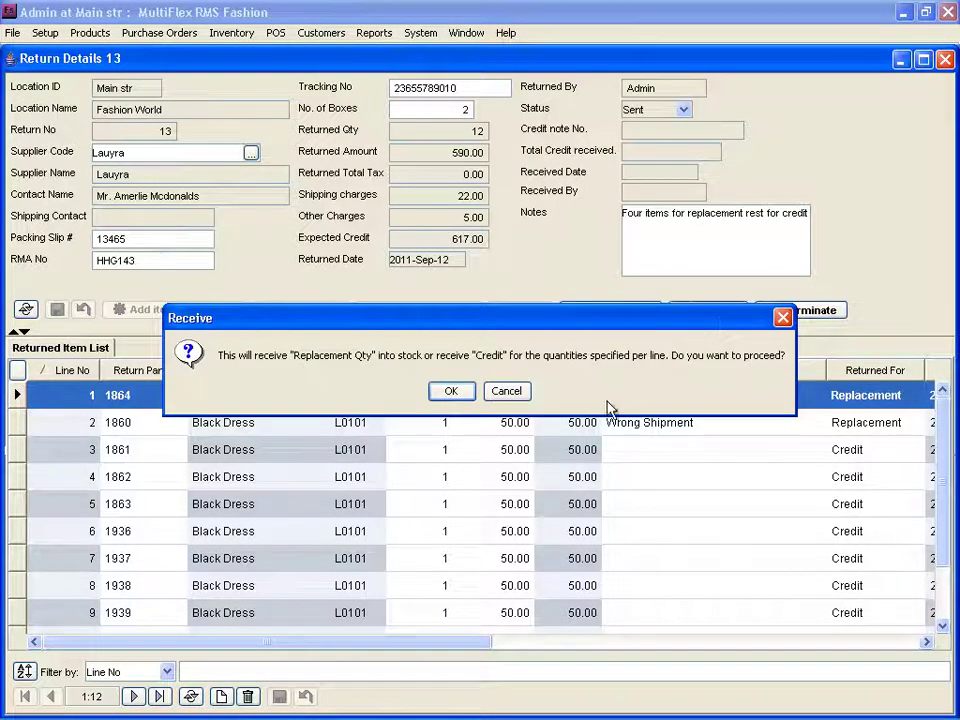
click(470, 391)
text(H1368)
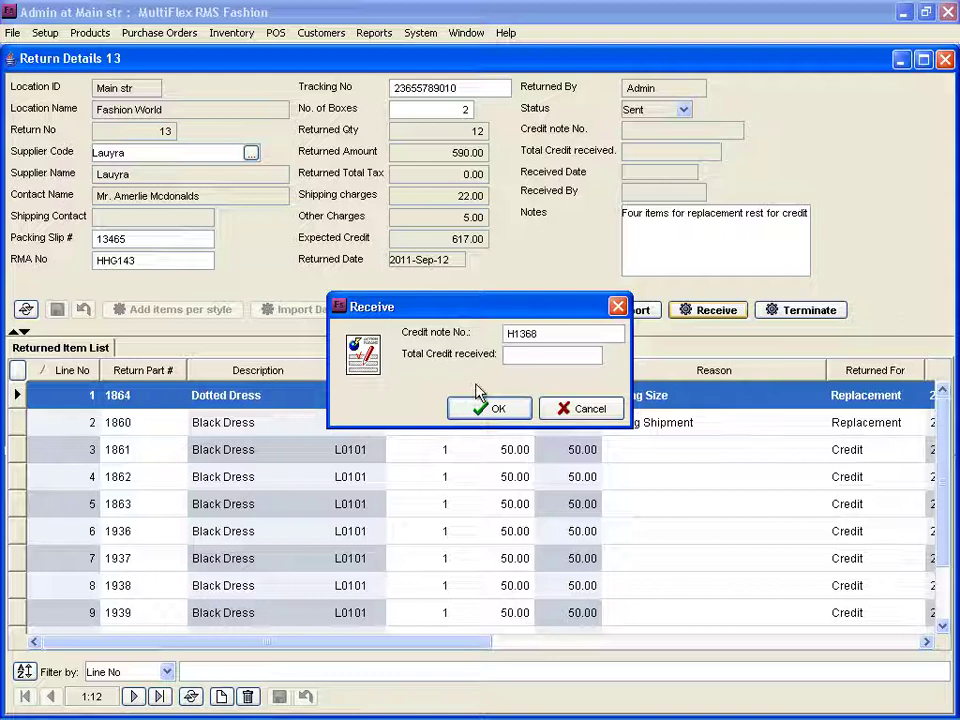
key(Tab)
text(590)
click(488, 408)
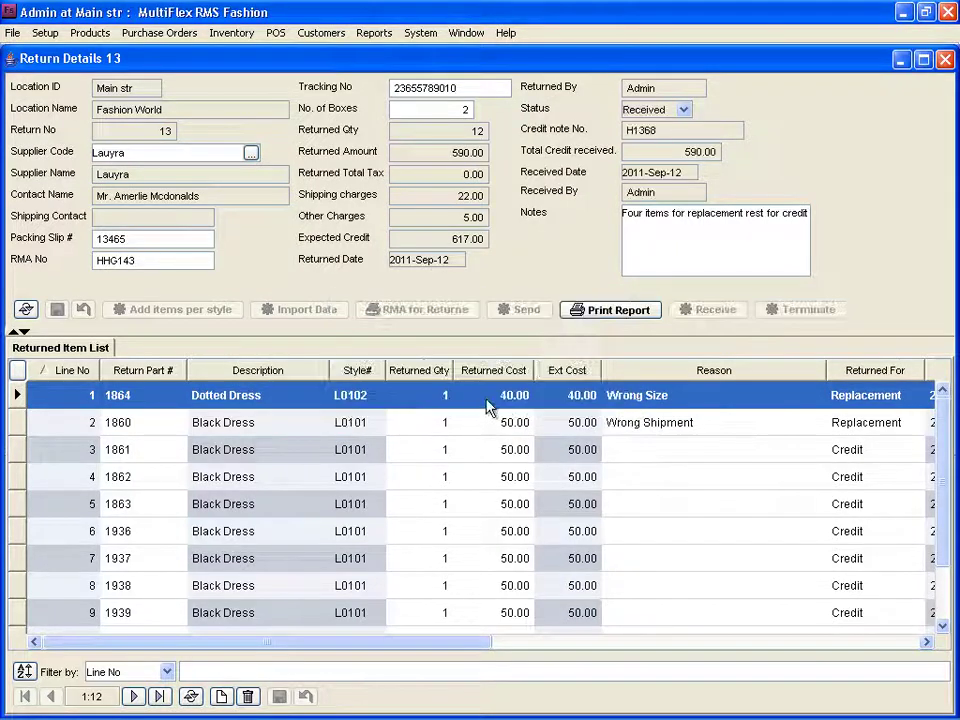
click(586, 318)
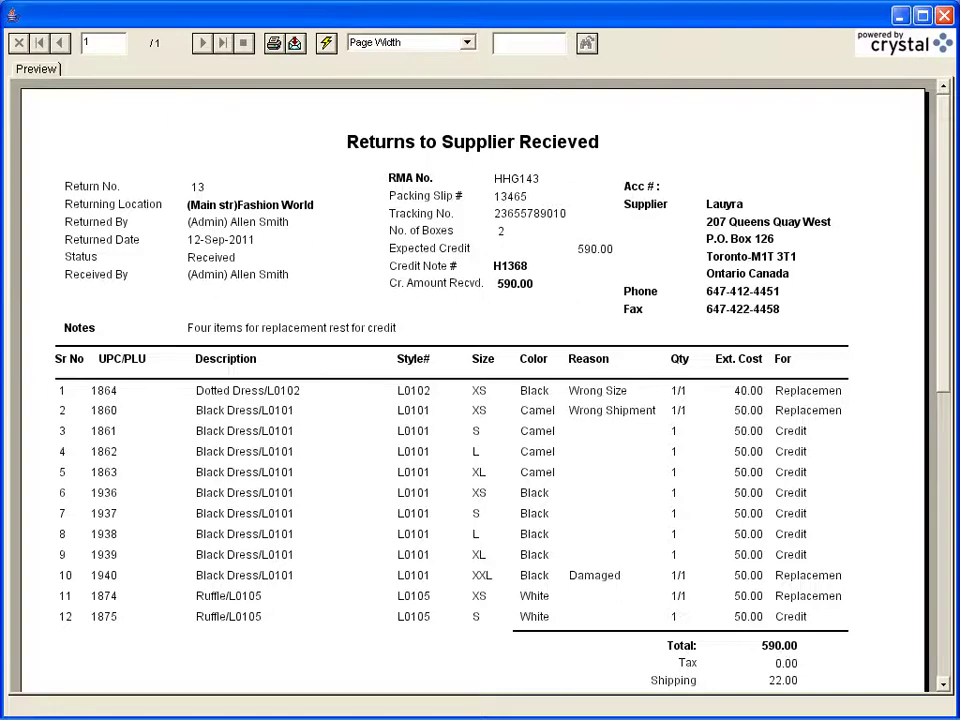
Close the received report preview, the Return Details 13 window and the Returns To Supplier list.
click(944, 15)
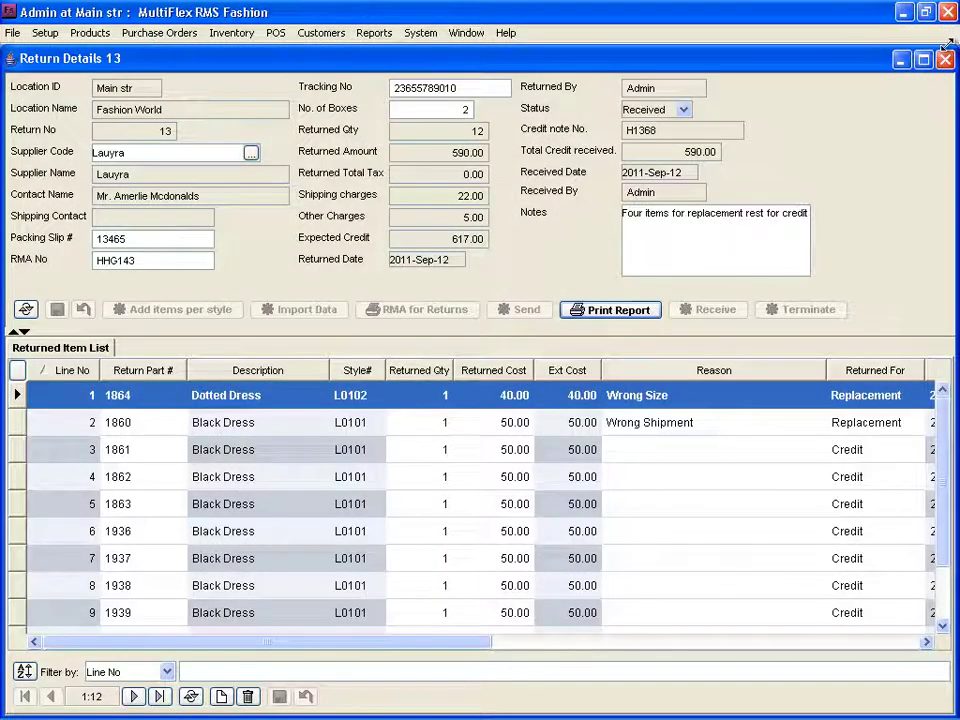
click(944, 59)
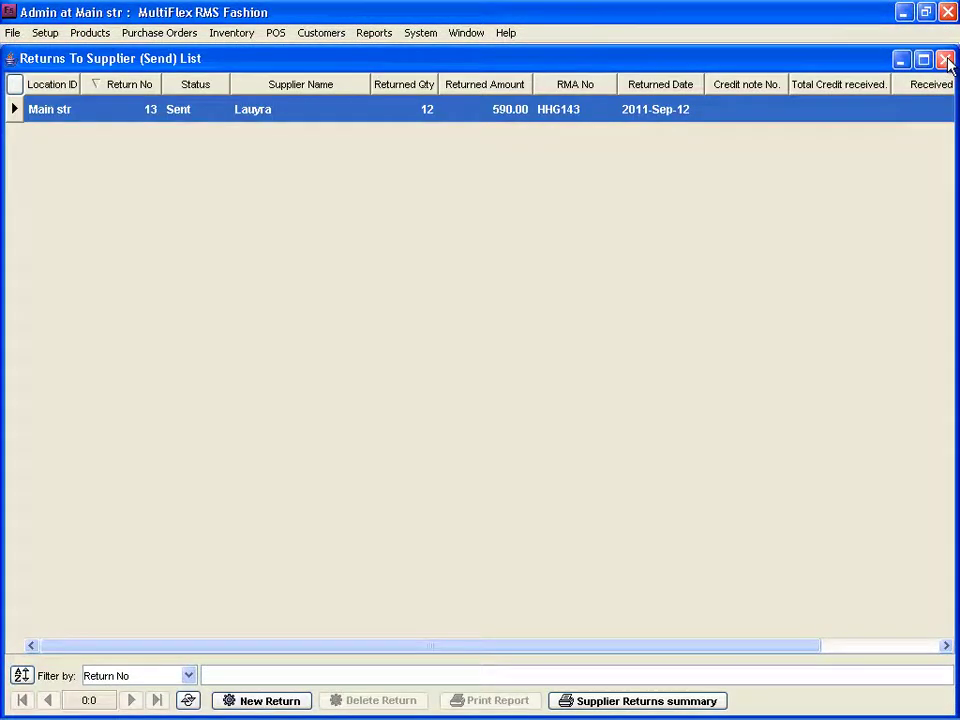
click(945, 59)
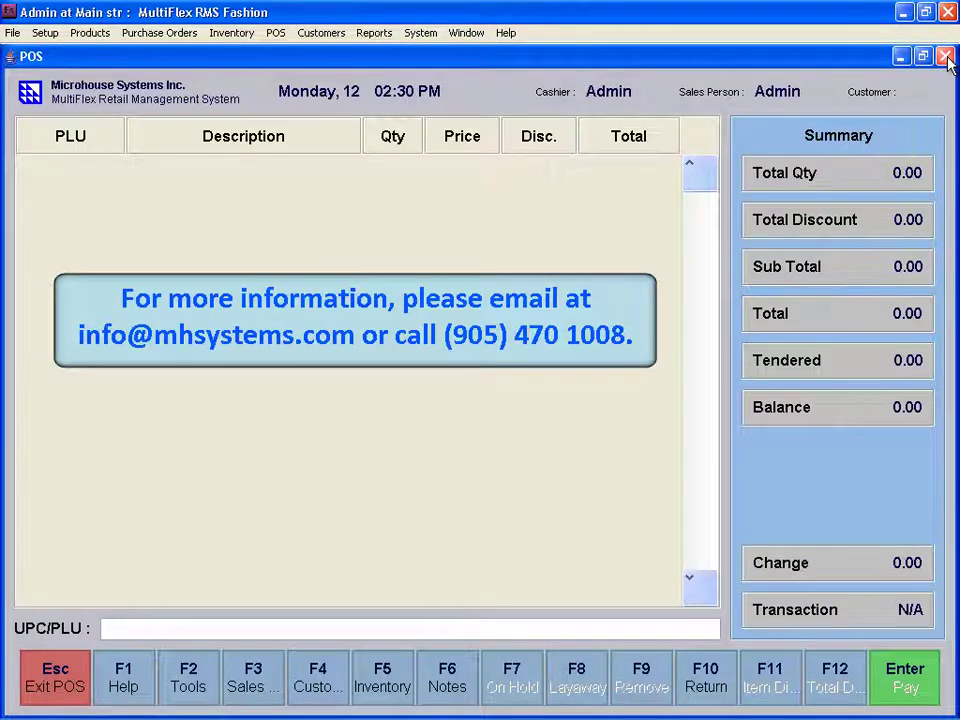